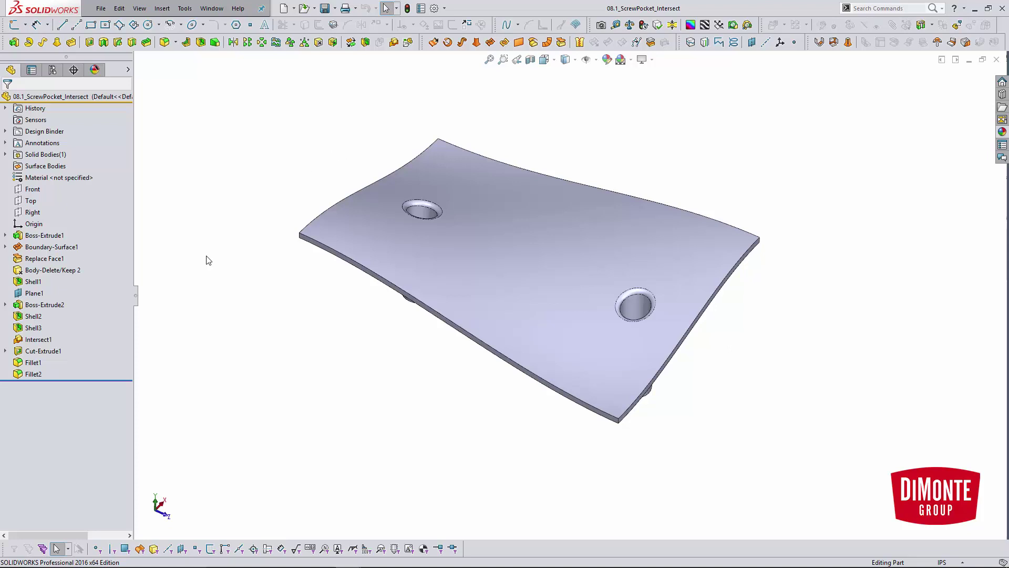
Roll the history back to just after Plane1 and display Plane1 on the bare plate
drag(125, 380, 126, 298)
middle_drag(295, 352, 300, 324)
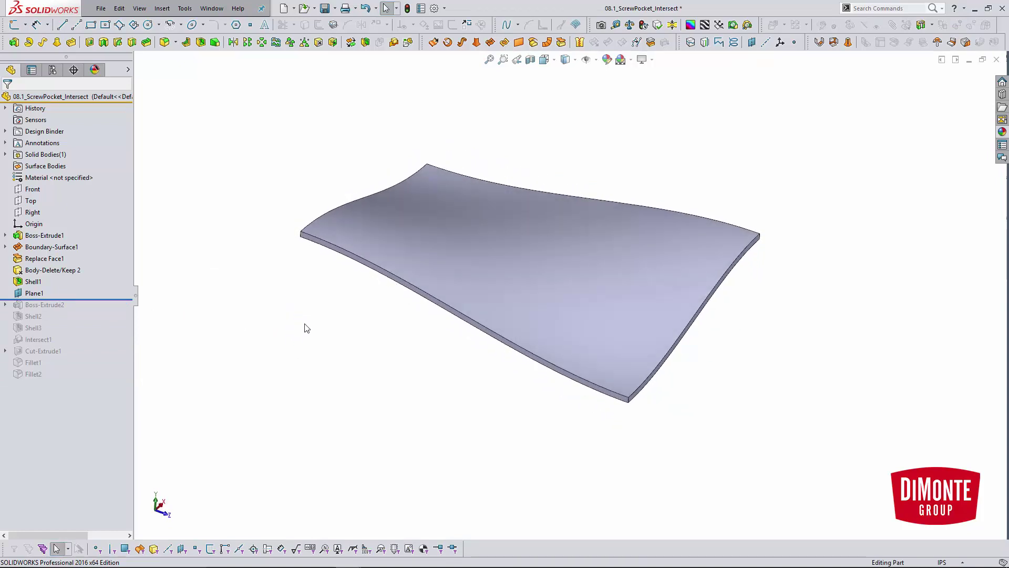
click(46, 295)
middle_drag(225, 329, 241, 279)
Roll the history forward to include the two Boss-Extrude2 cylinders
middle_drag(403, 319, 453, 331)
click(192, 341)
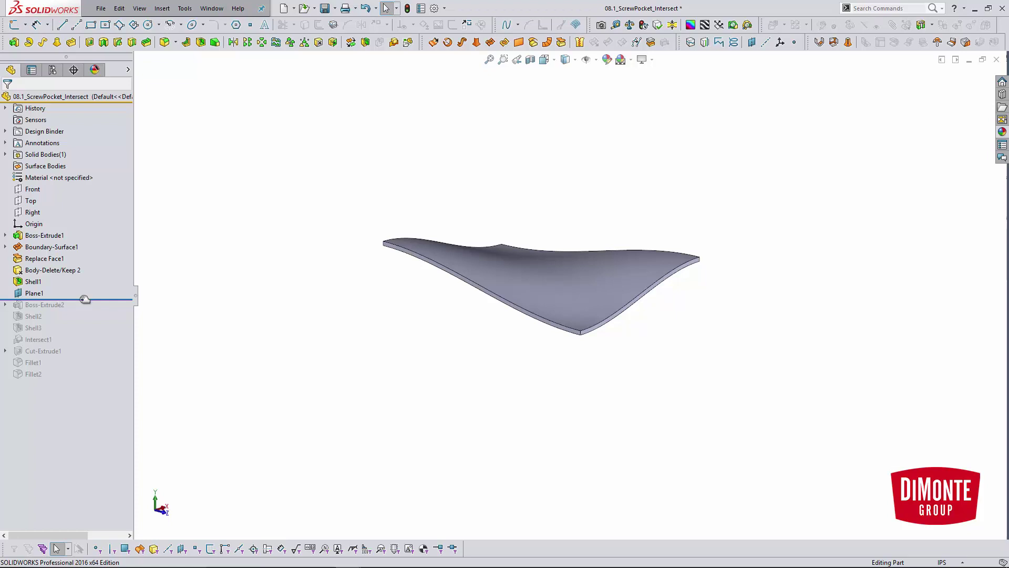
drag(84, 299, 87, 311)
Review Boss-Extrude2's unmerged, 2° drafted through-all settings and cancel without changes
scroll(586, 318, down, 2)
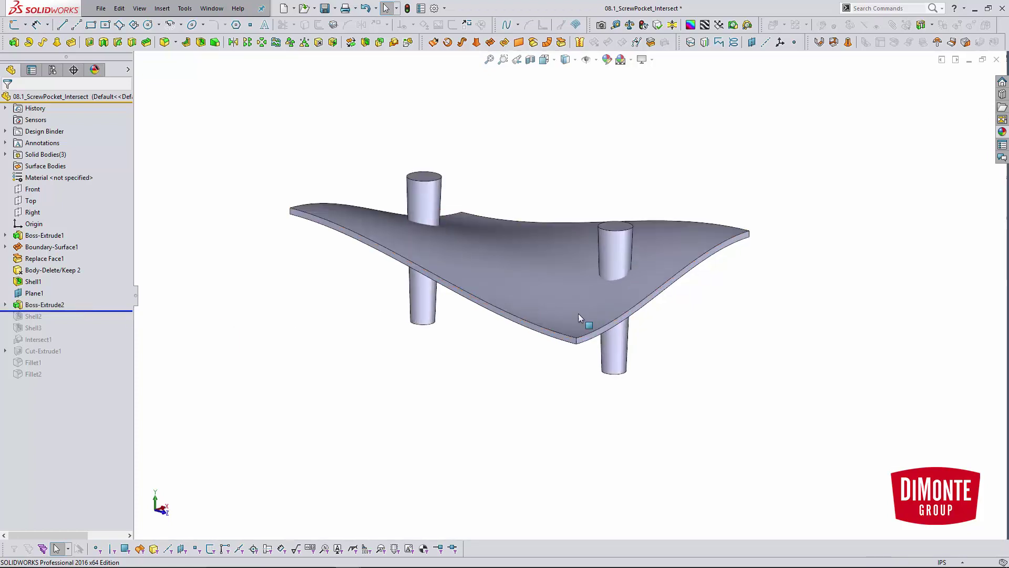
click(48, 304)
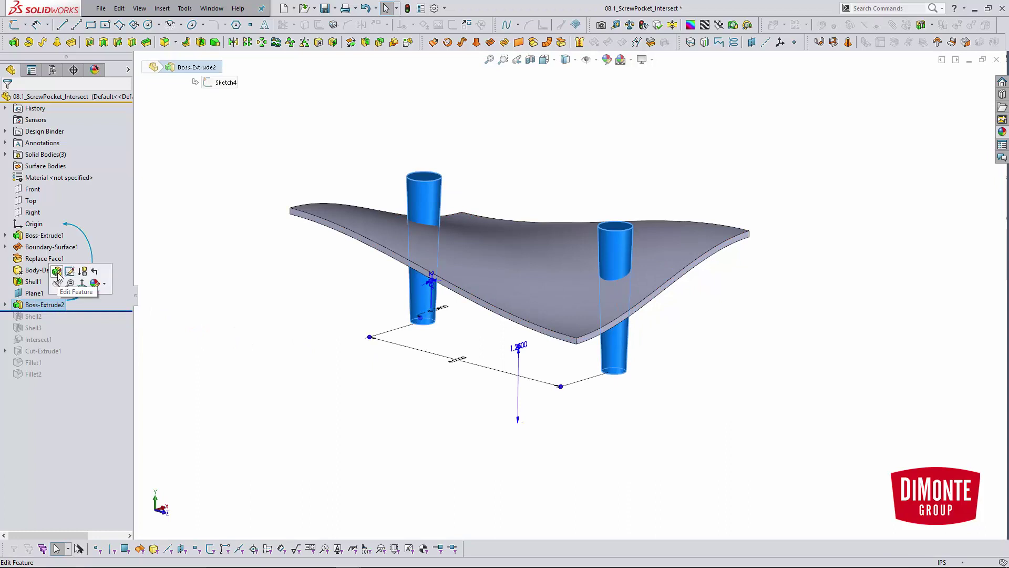
click(57, 271)
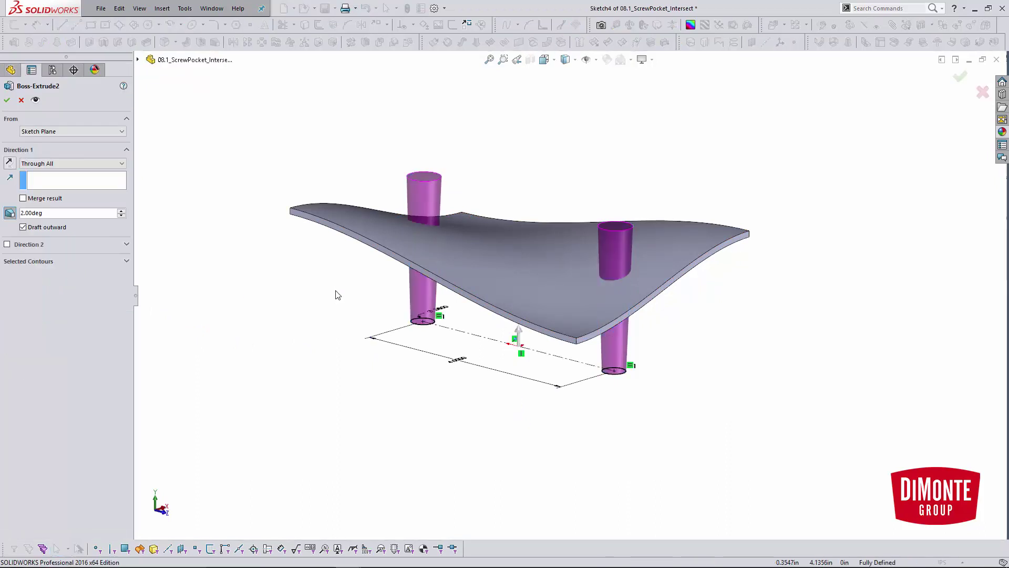
middle_drag(333, 293, 333, 308)
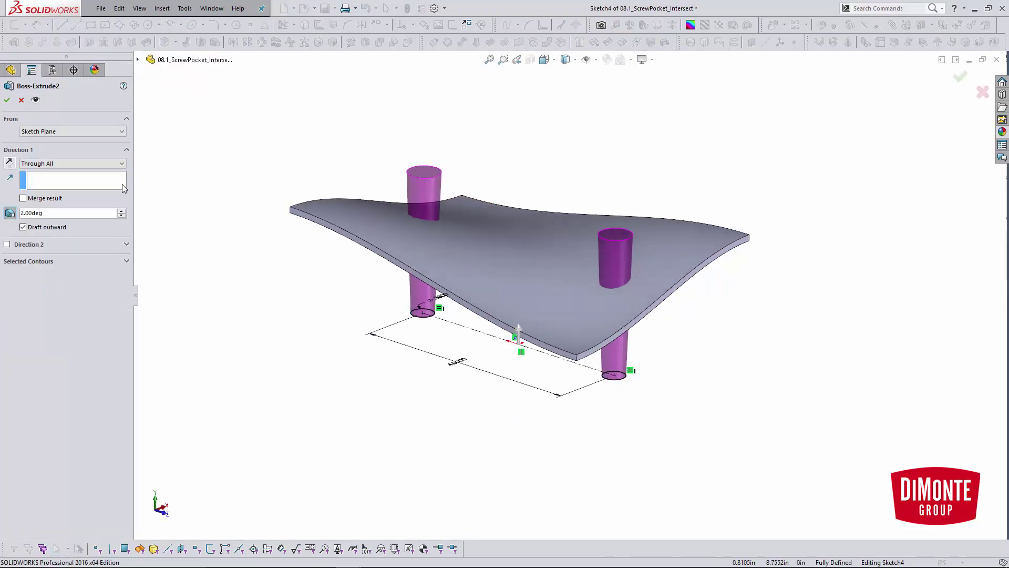
click(21, 100)
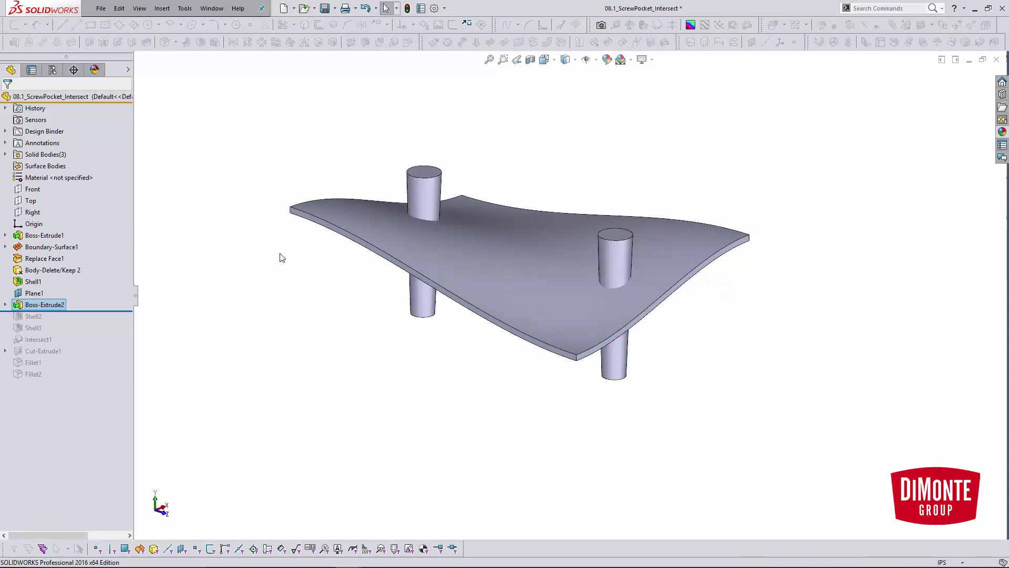
click(52, 306)
click(61, 280)
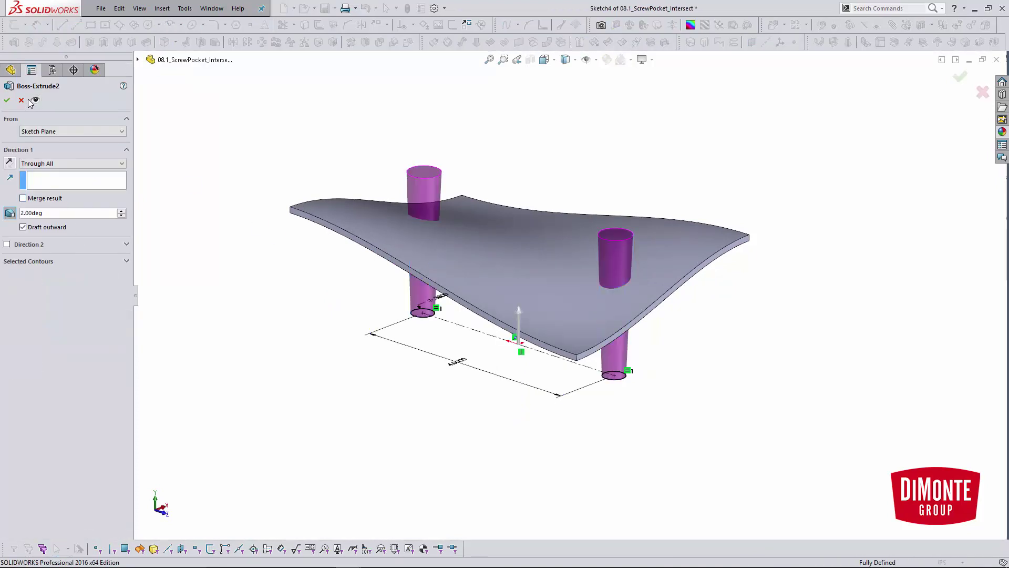
click(21, 100)
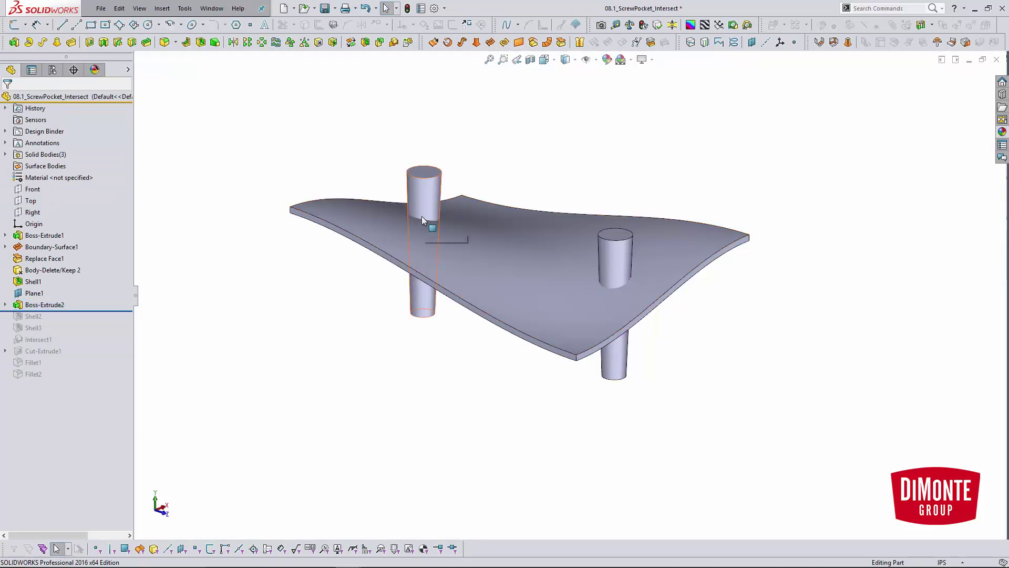
Expand Solid Bodies to list Shell1, Boss-Extrude2[1] and Boss-Extrude2[2]
click(422, 216)
click(362, 274)
click(5, 154)
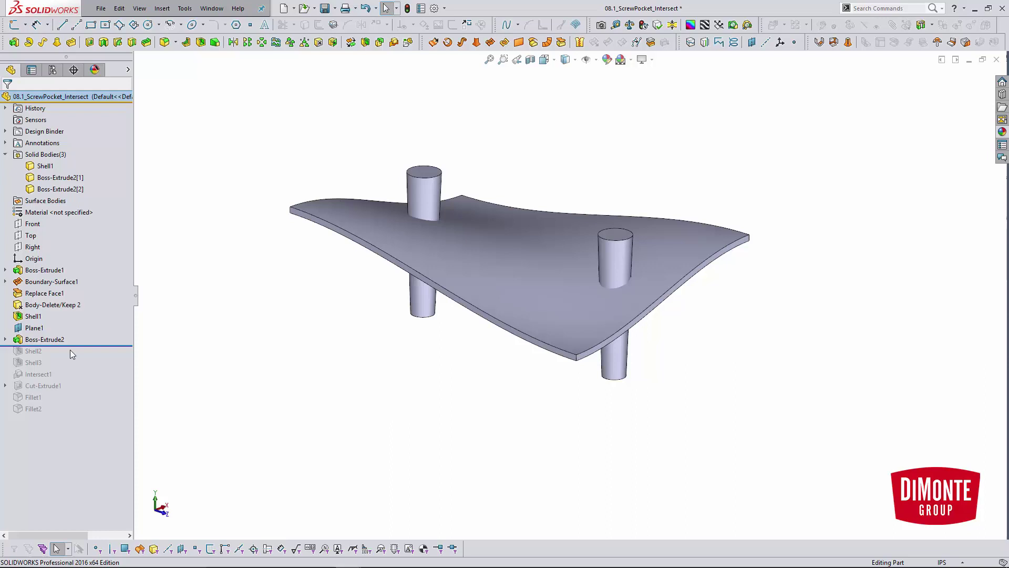
Review Shell2's settings and cancel without changes
click(46, 351)
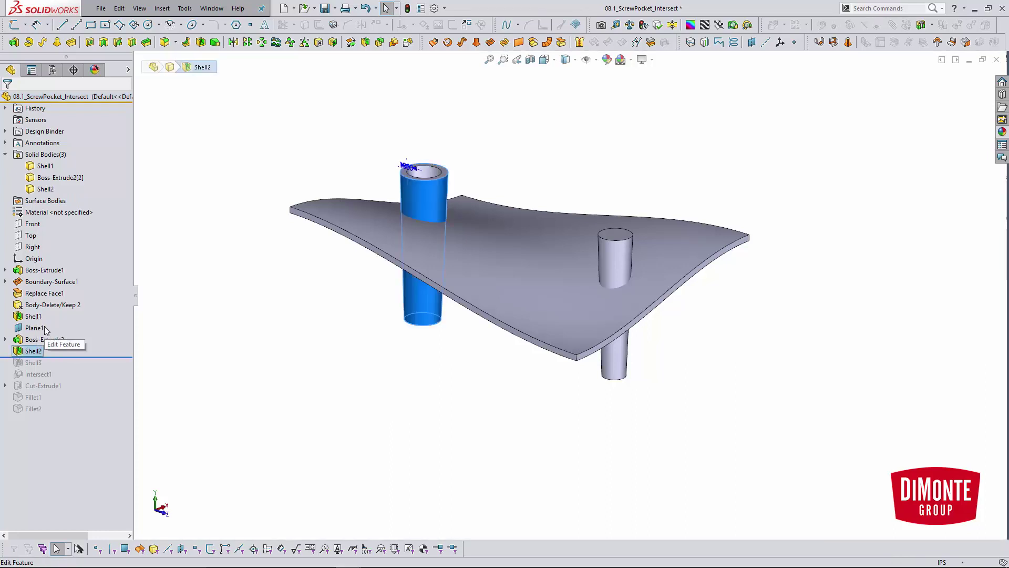
click(48, 328)
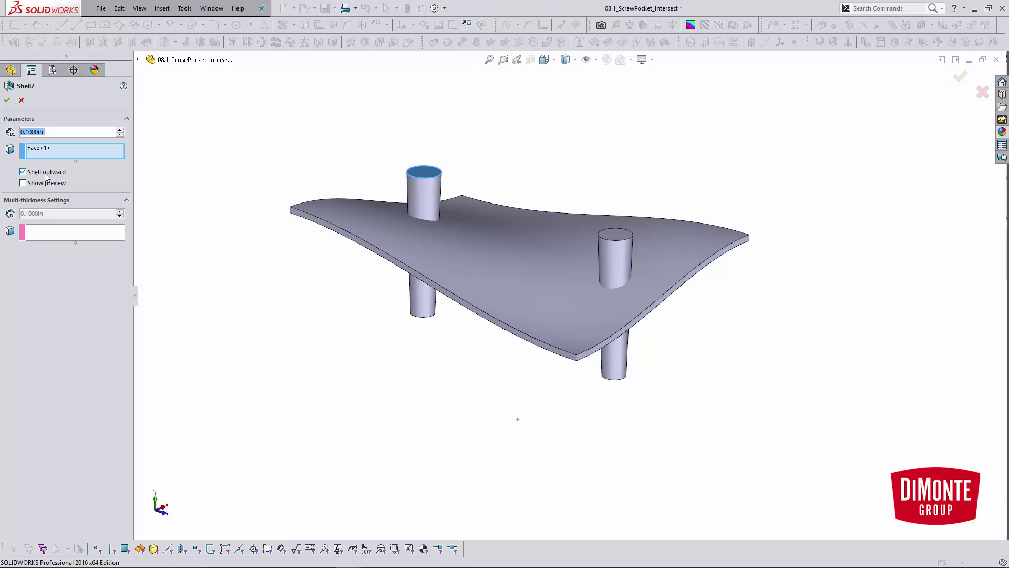
click(21, 100)
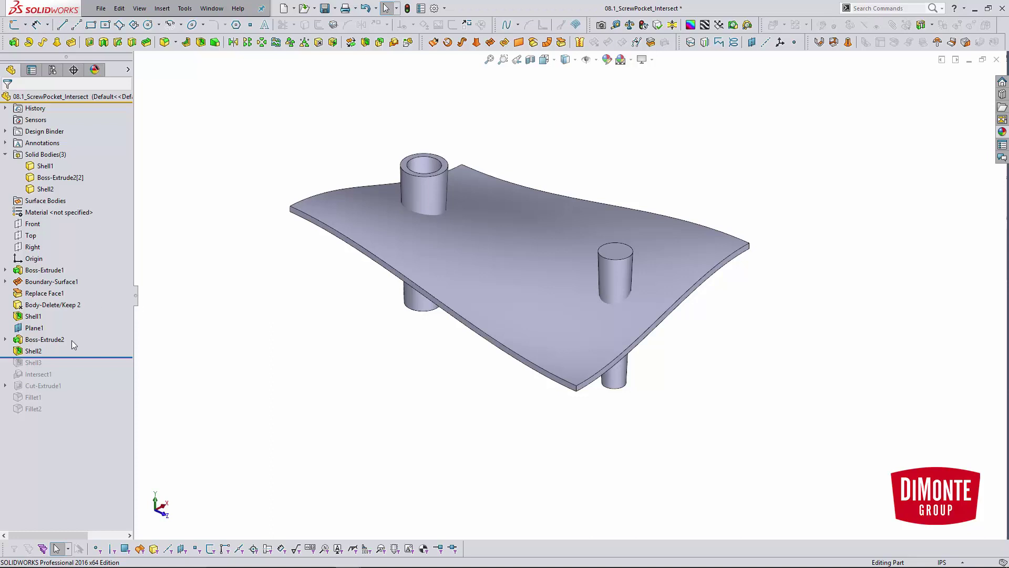
Roll the history forward through Shell3 and Intersect1, merging the bosses into one body
mouse_move(321, 361)
ctrl+middle_down()
mouse_move(345, 372)
mouse_move(309, 364)
ctrl+middle_up()
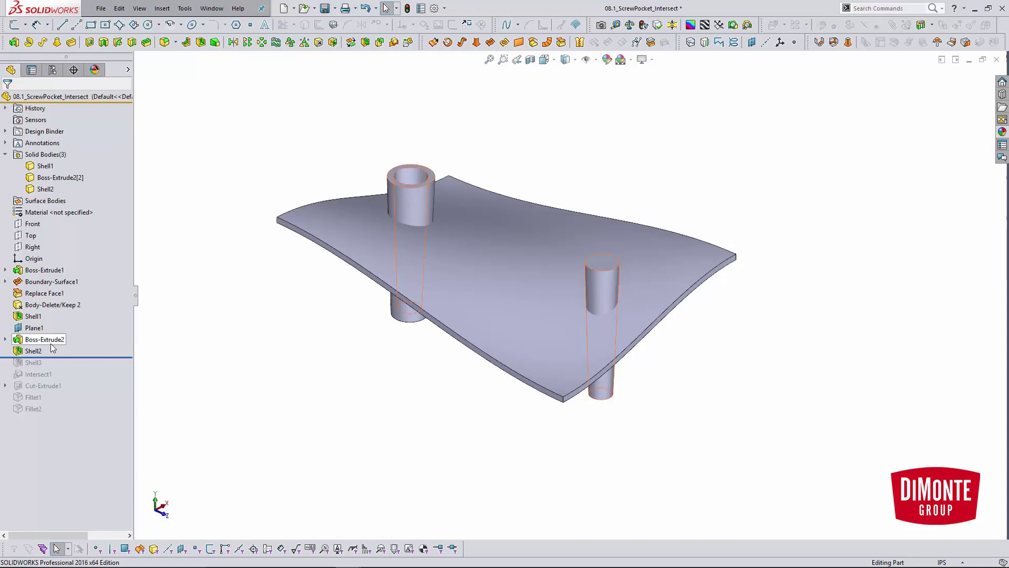
mouse_move(51, 345)
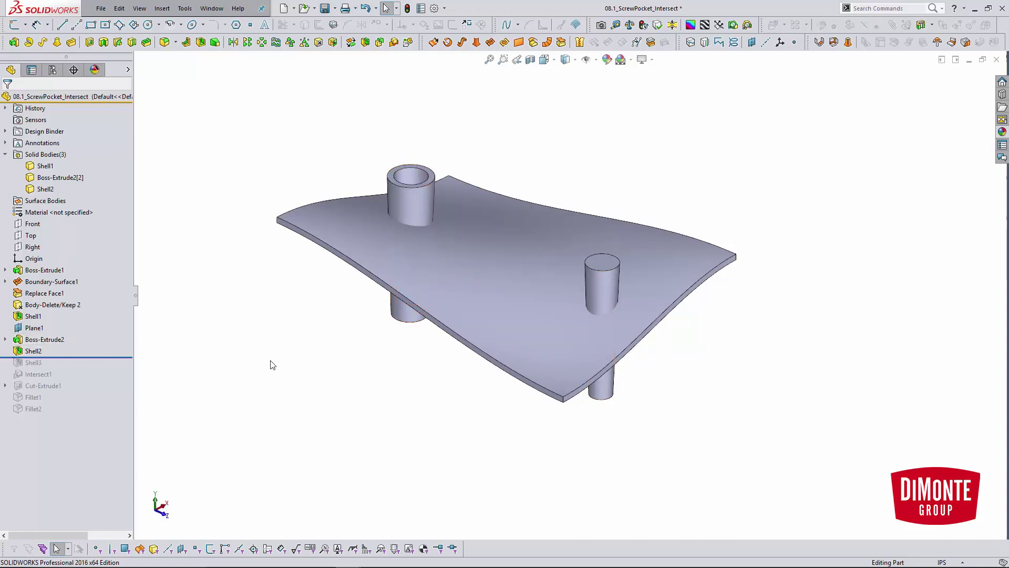
drag(82, 357, 84, 368)
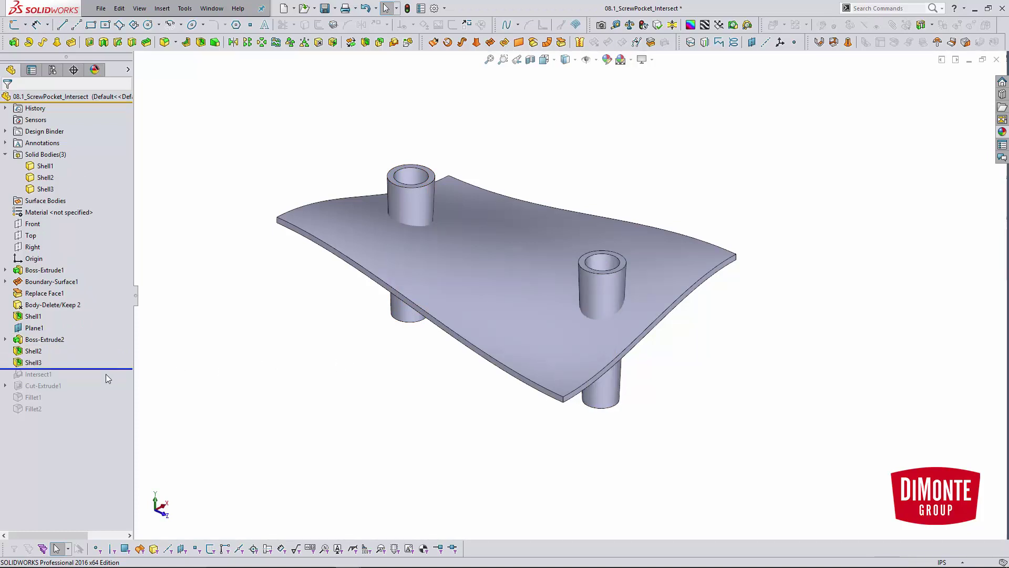
drag(103, 368, 104, 379)
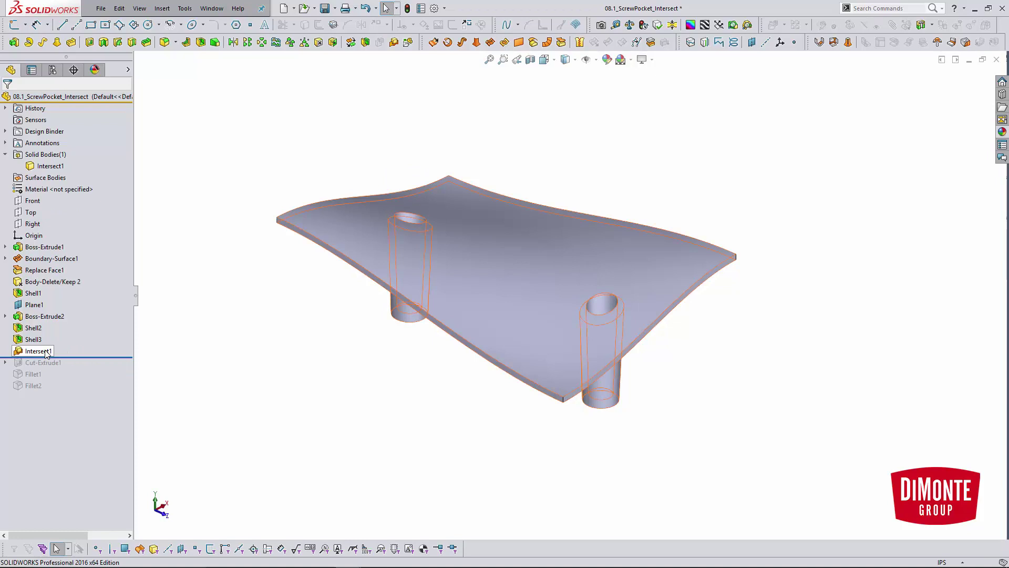
Reopen Intersect1's settings and accept them unchanged
click(40, 351)
click(53, 325)
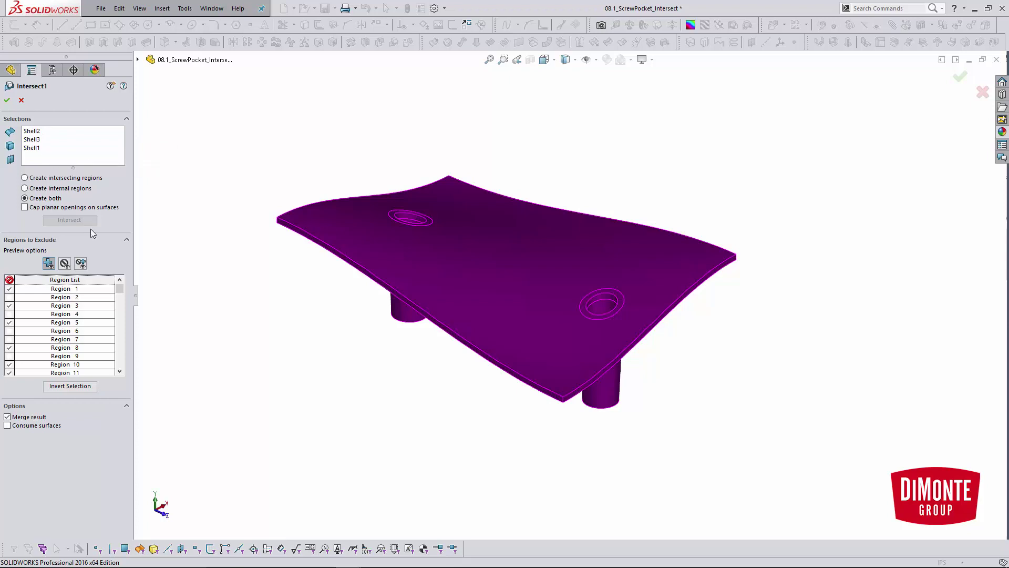
middle_drag(322, 300, 322, 335)
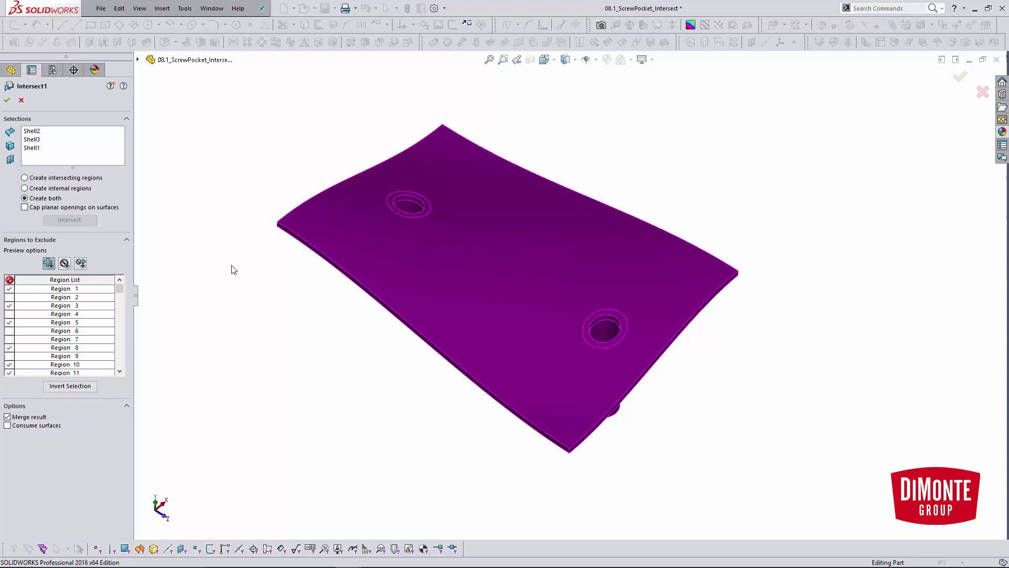
click(7, 100)
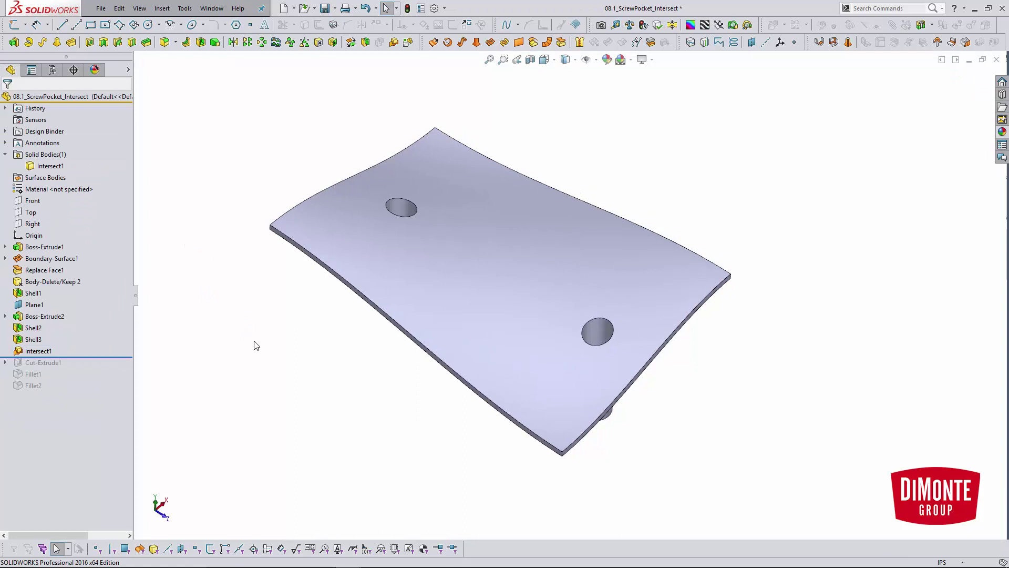
Roll the history forward through Cut-Extrude1 and Fillet1
middle_drag(266, 342, 266, 273)
click(50, 166)
click(256, 167)
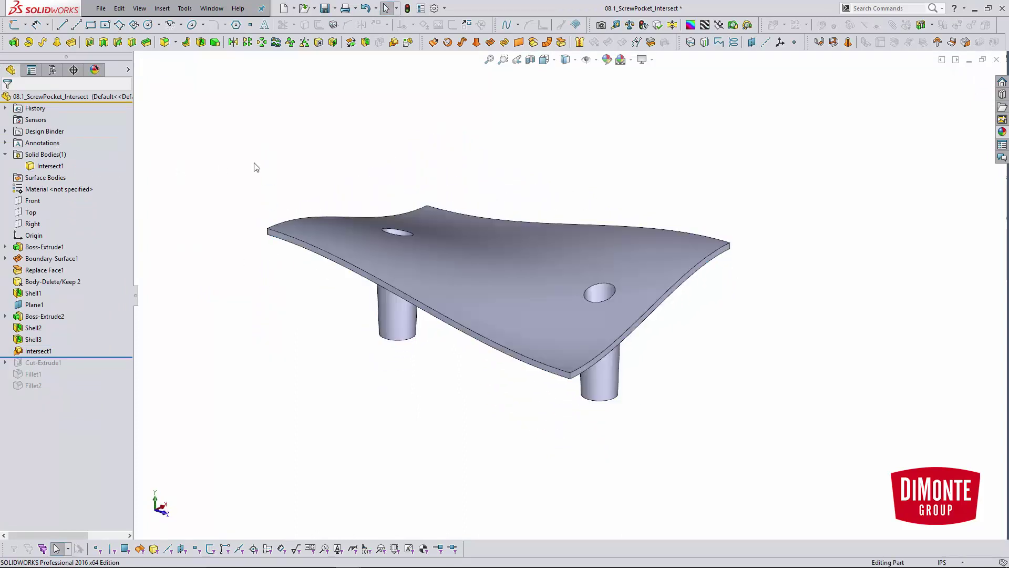
middle_drag(256, 168, 248, 225)
drag(91, 356, 92, 367)
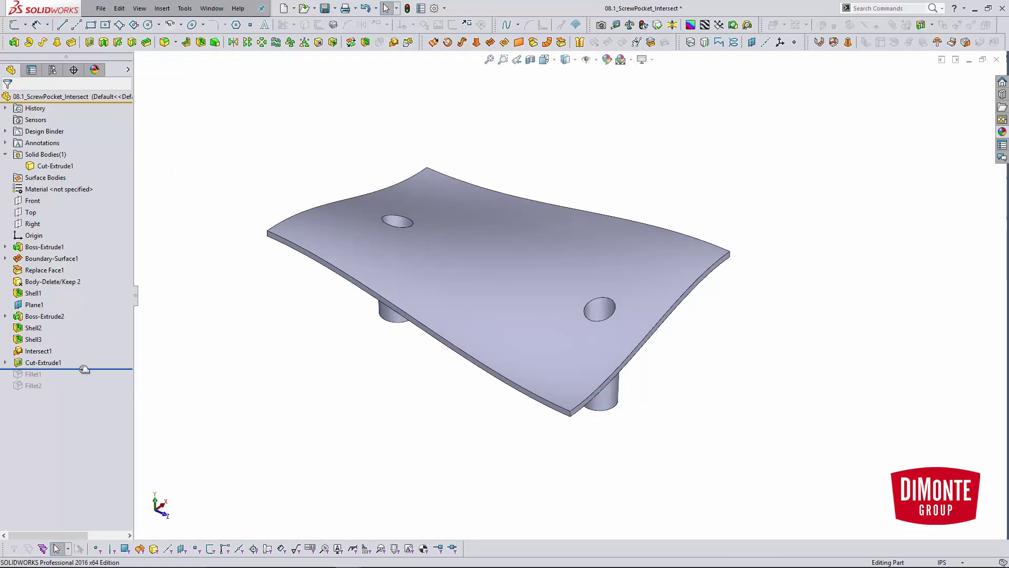
drag(80, 370, 82, 379)
Edit Fillet1 and preview it as a Symmetric fillet
click(39, 376)
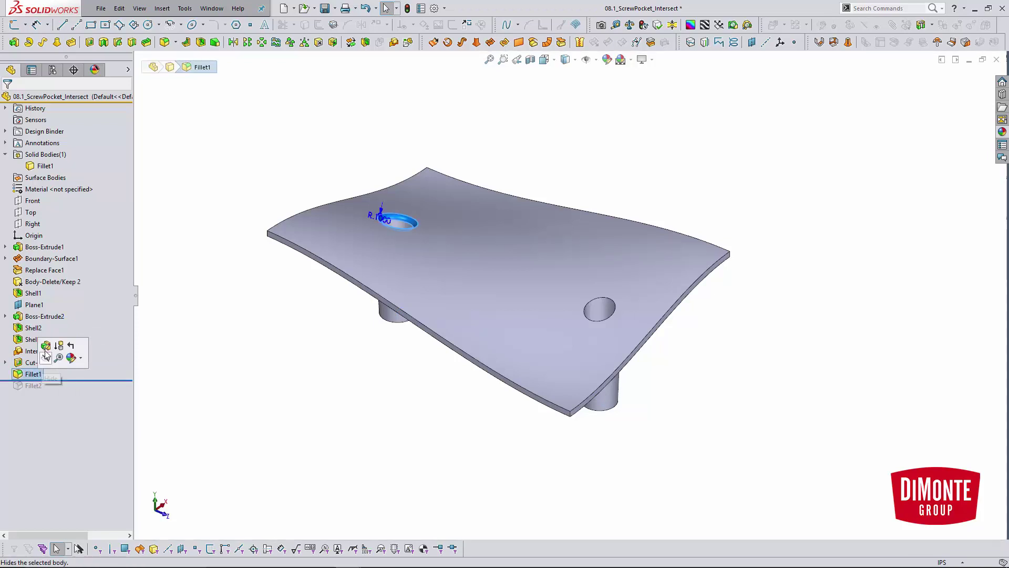
click(51, 349)
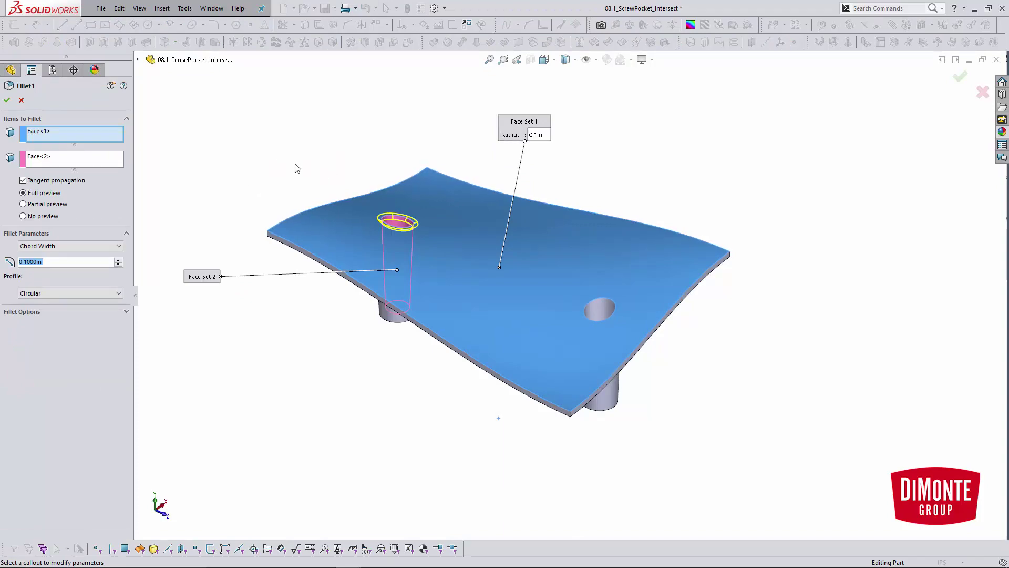
middle_drag(430, 222, 330, 219)
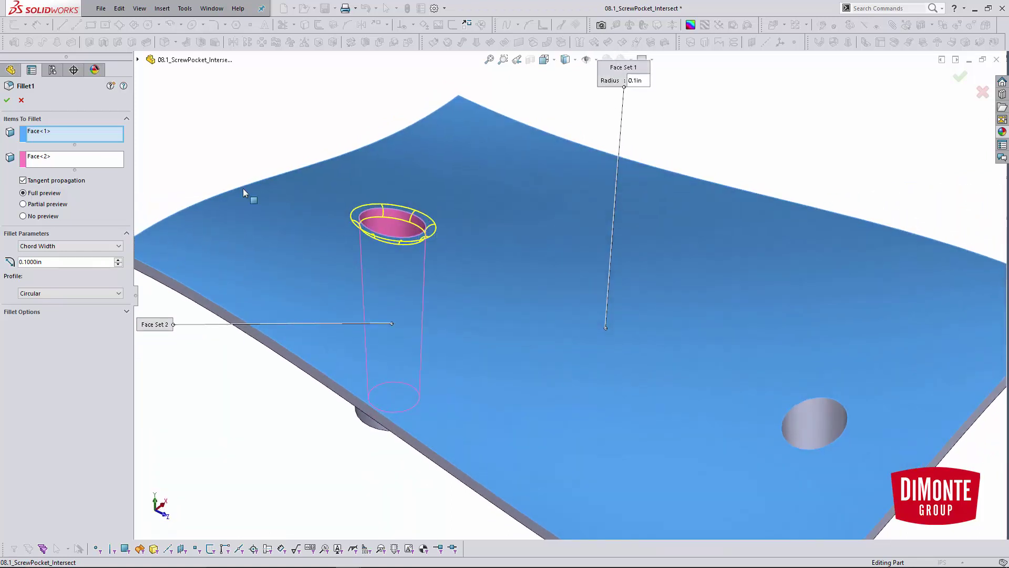
click(79, 246)
click(79, 255)
middle_drag(259, 261, 399, 252)
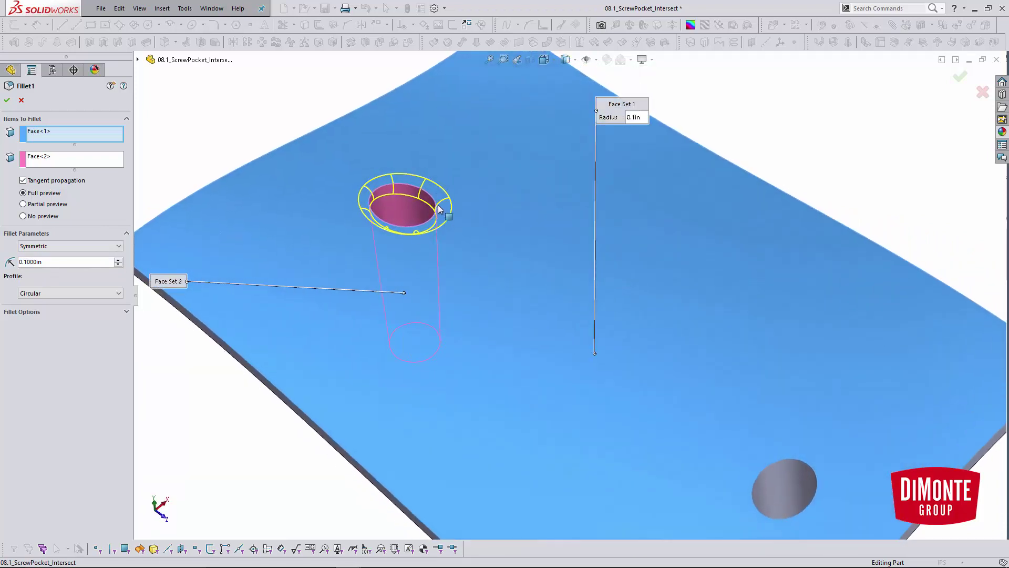
Return Fillet1 to a 0.100 in Chord Width fillet, accept, and fit the view
middle_drag(442, 210, 403, 204)
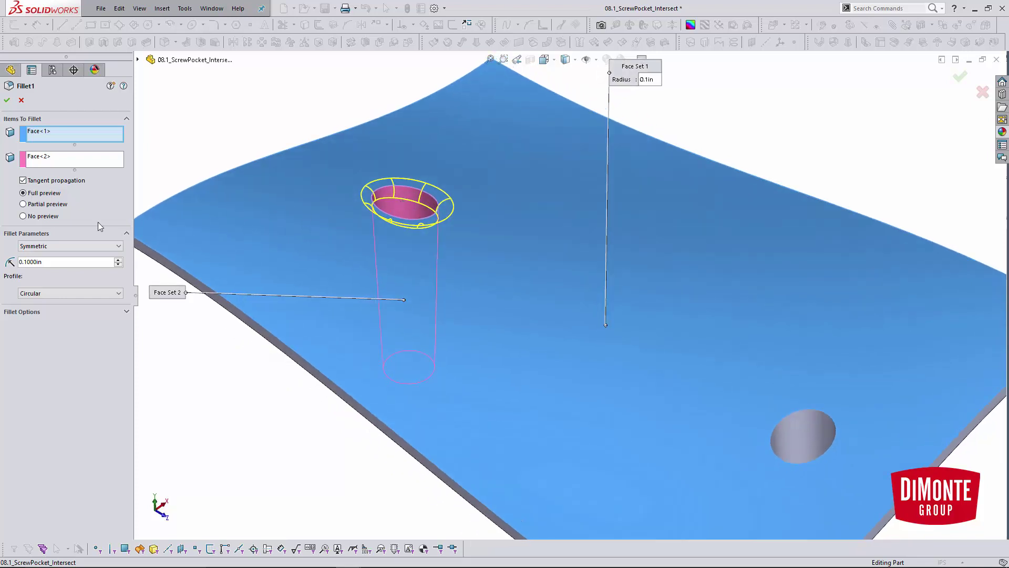
click(48, 246)
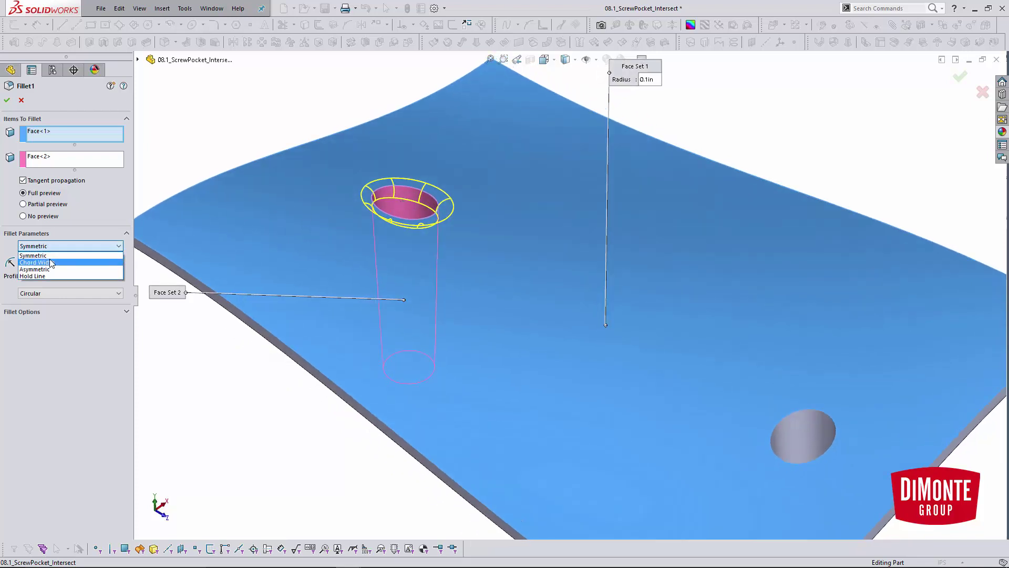
click(51, 263)
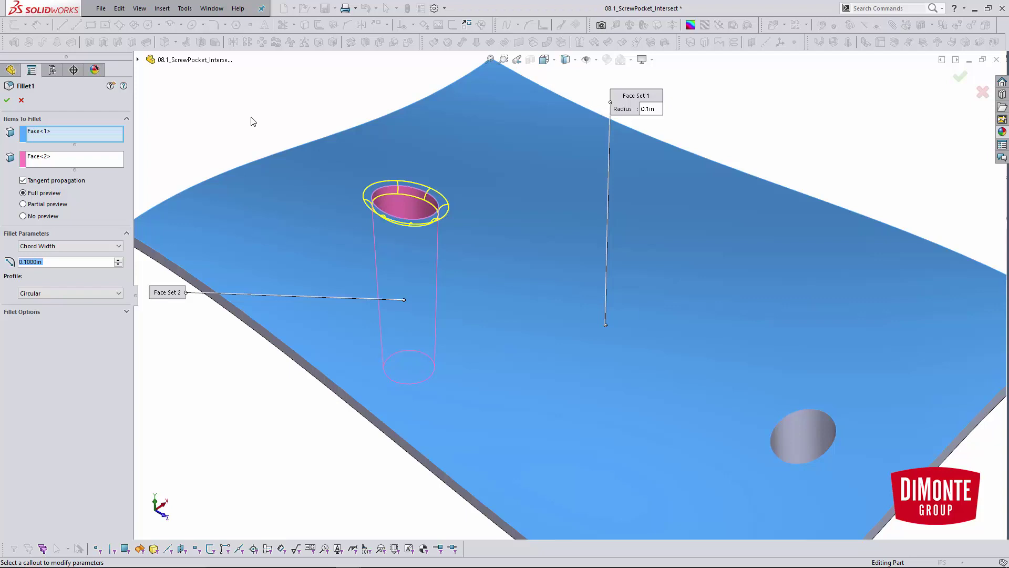
click(21, 100)
key(f)
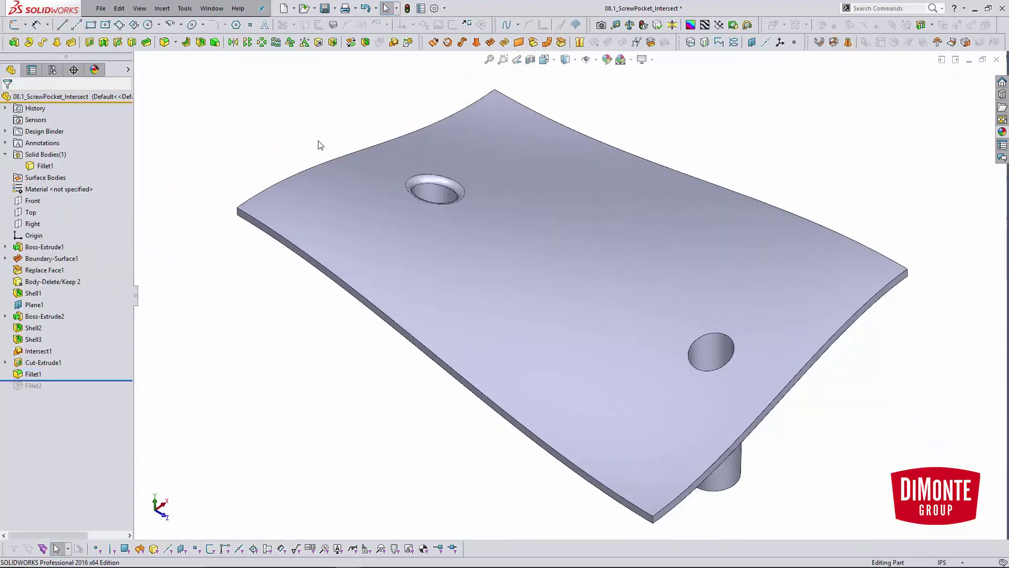
scroll(315, 145, up, 3)
Roll forward to include Fillet2 and edit the fillet around the right hole
drag(78, 386, 81, 391)
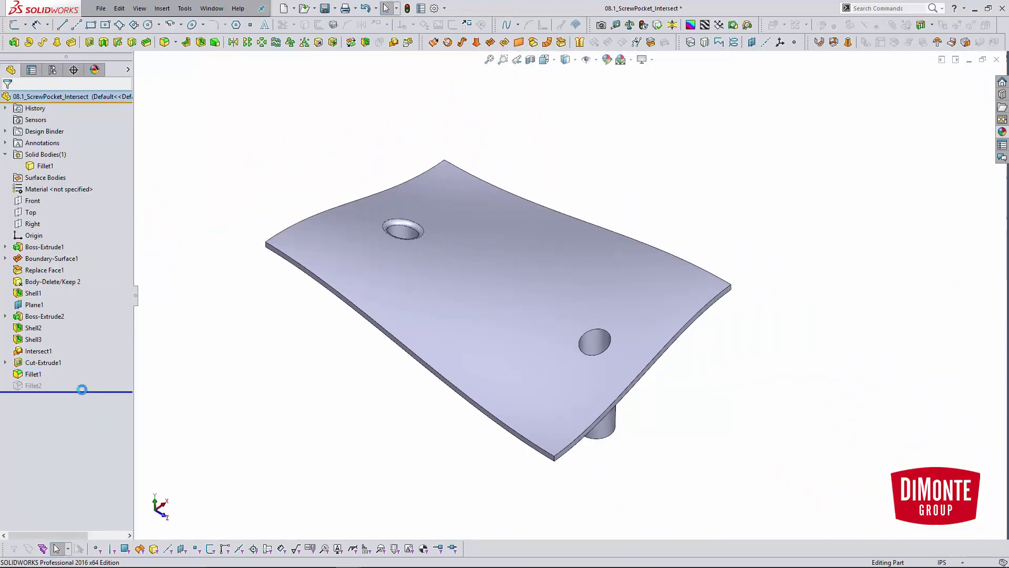
scroll(557, 347, down, 3)
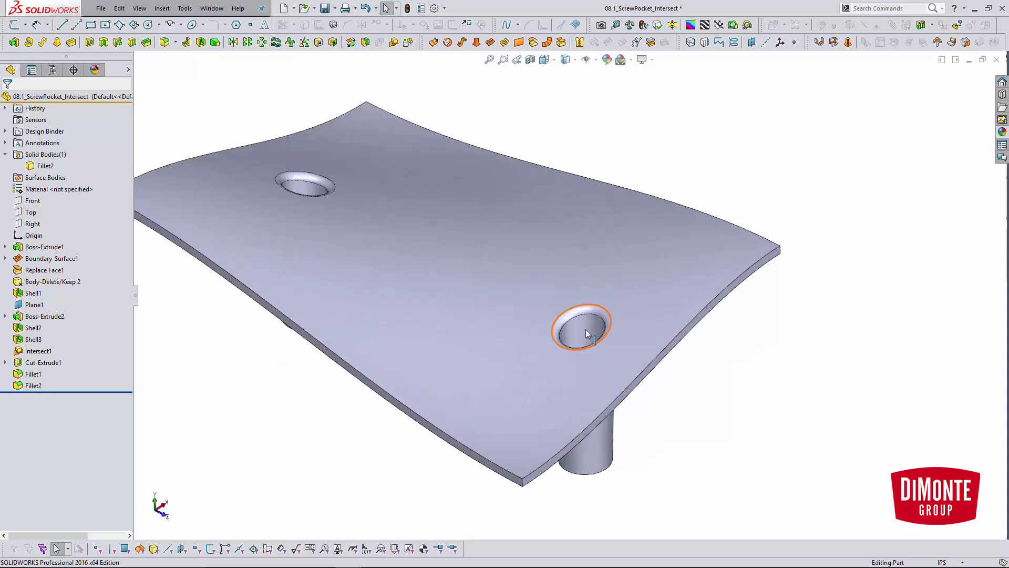
click(588, 315)
click(617, 265)
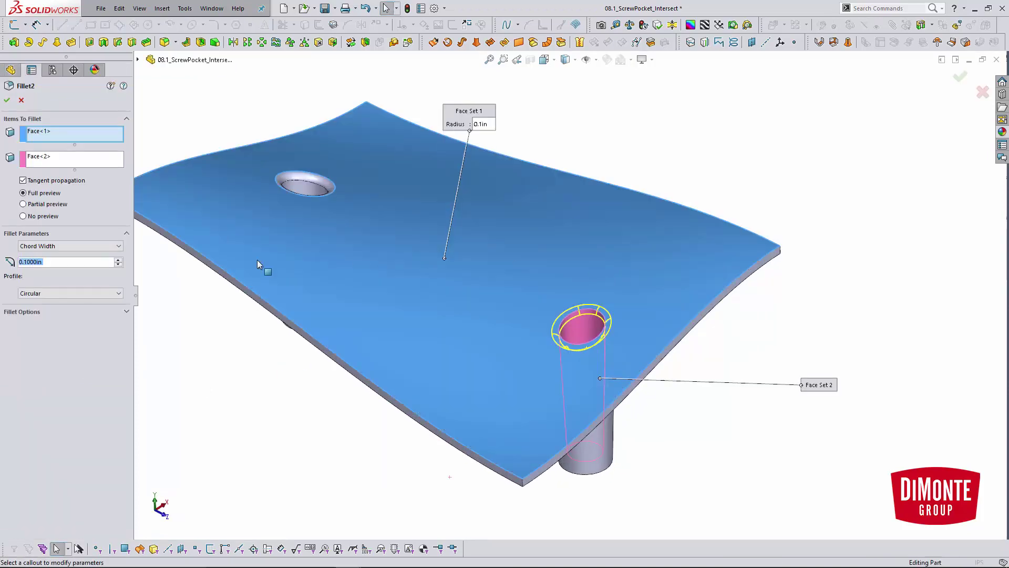
Change Fillet2 from Symmetric to Chord Width and confirm
click(62, 245)
click(62, 255)
click(62, 257)
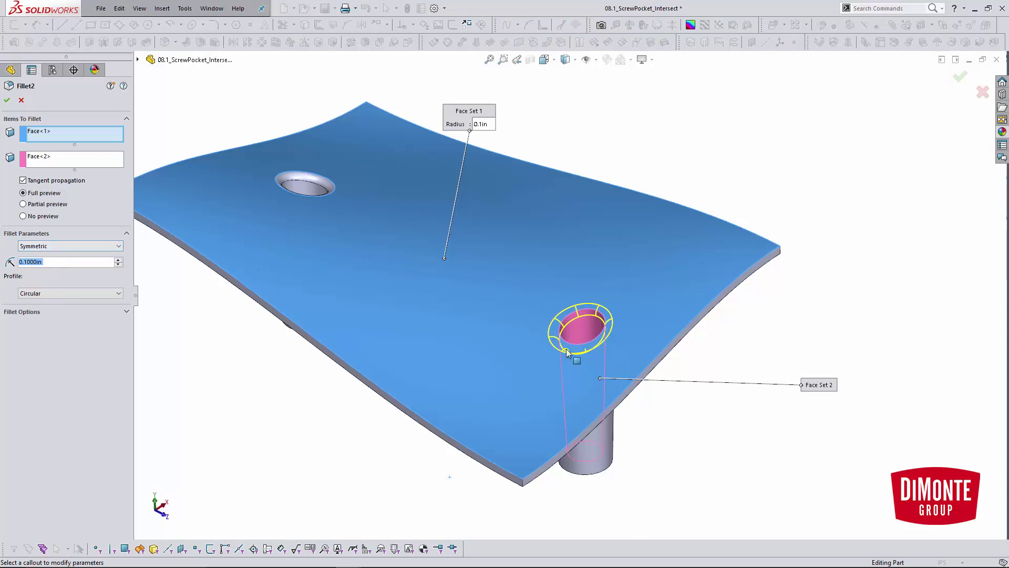
click(71, 247)
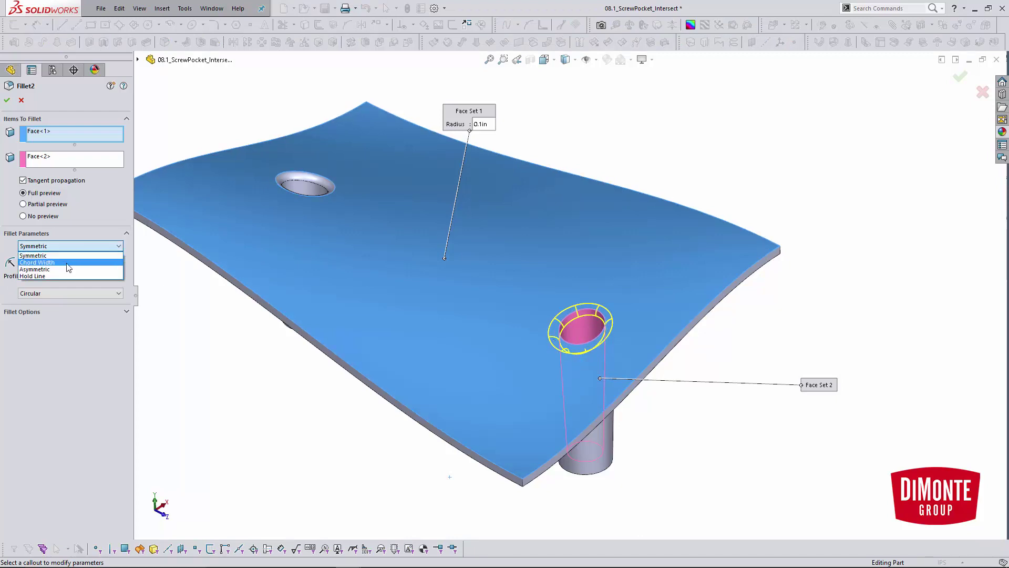
click(67, 262)
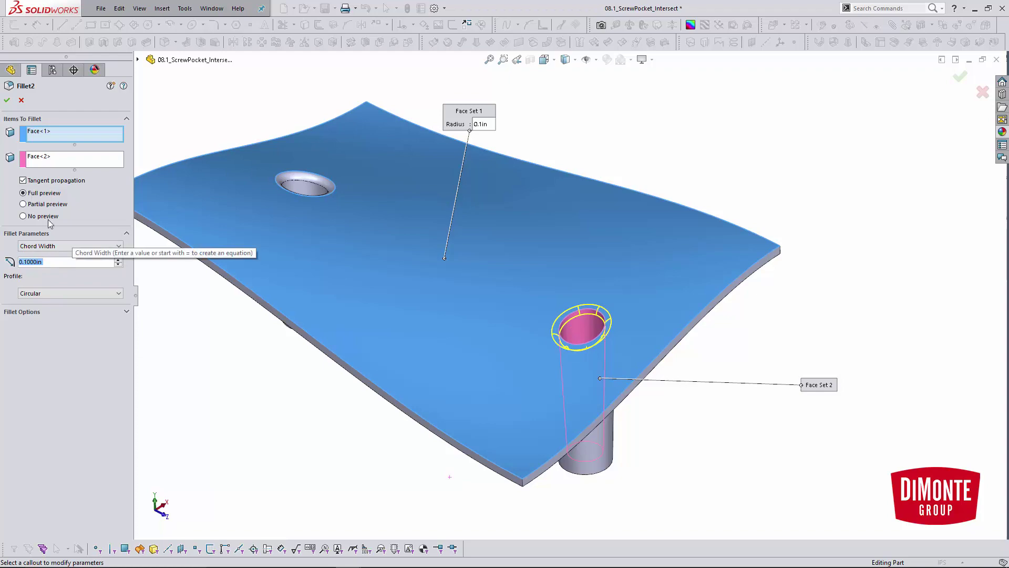
click(7, 100)
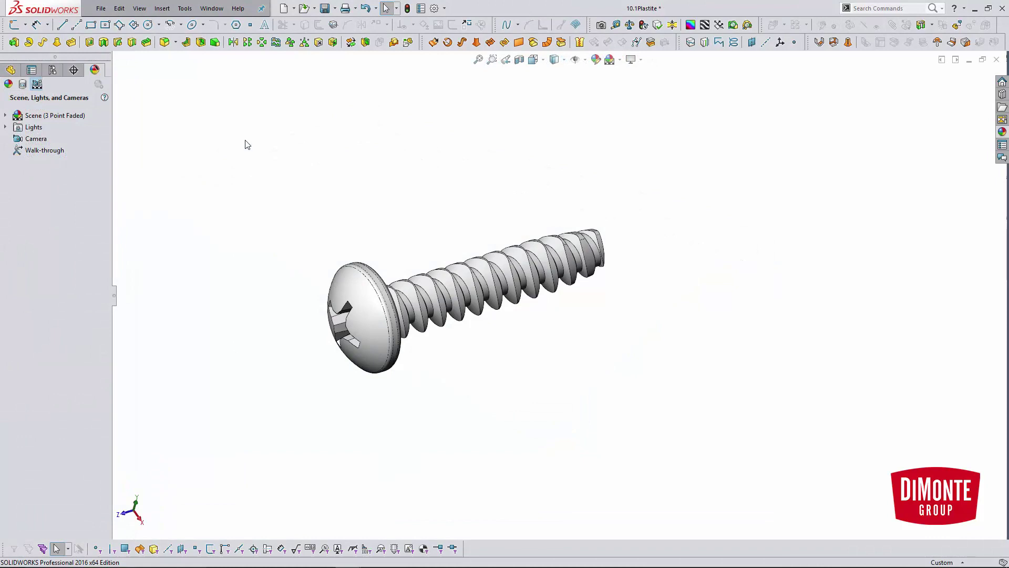
Show the 10.1Plastite screw's FeatureManager tree and identify the thread face as Cut-Sweep2
click(17, 75)
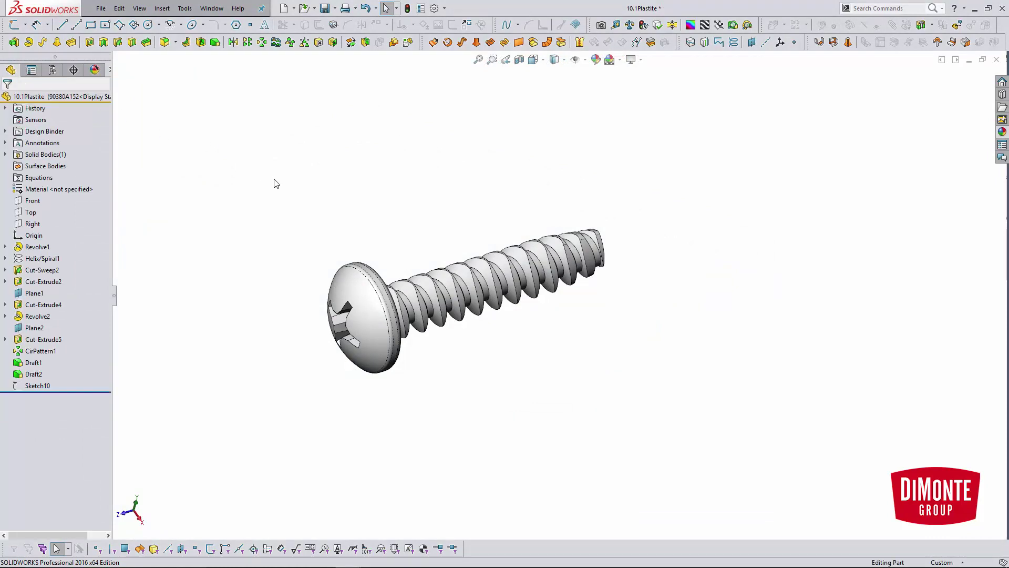
scroll(279, 171, down, 2)
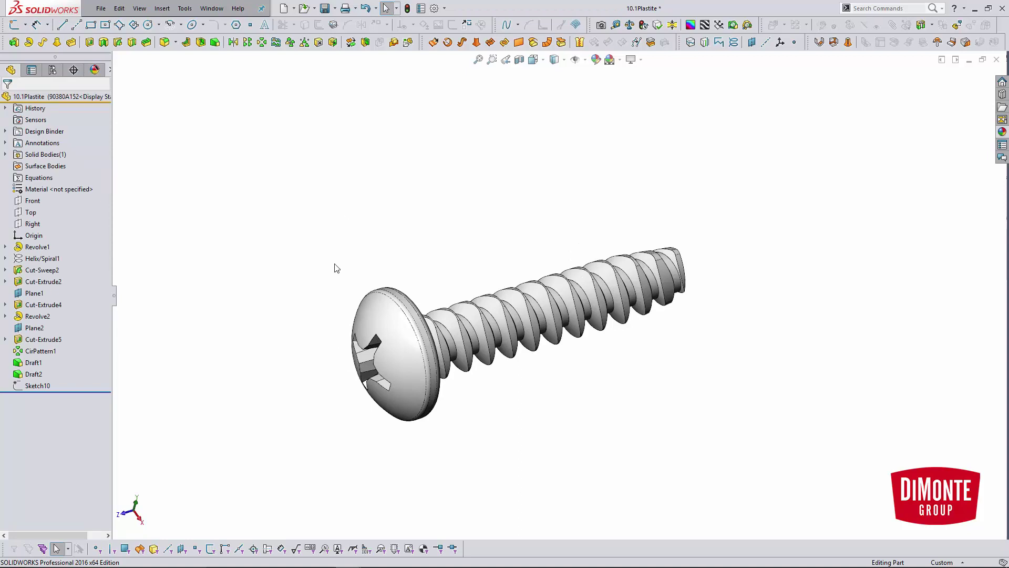
ctrl+middle_drag(336, 266, 344, 261)
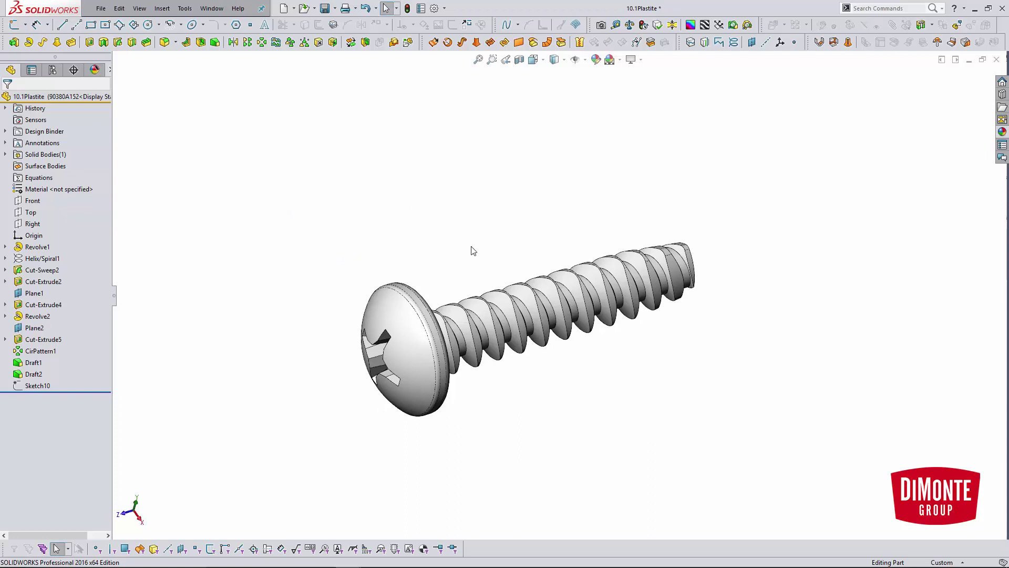
click(457, 325)
click(434, 273)
Suppress the screw's Cut-Sweep2 thread cut
click(463, 328)
click(258, 301)
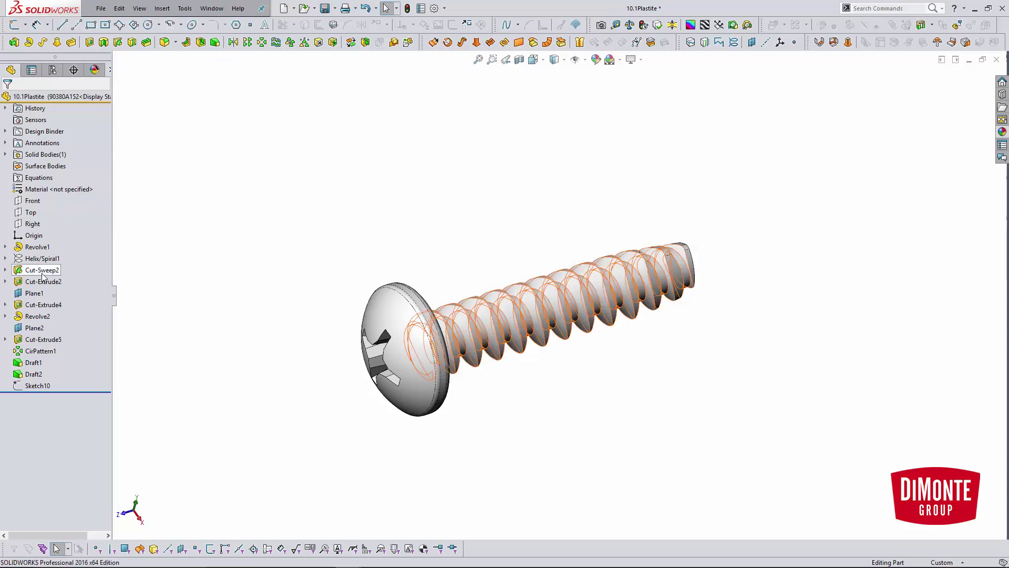
mouse_move(43, 276)
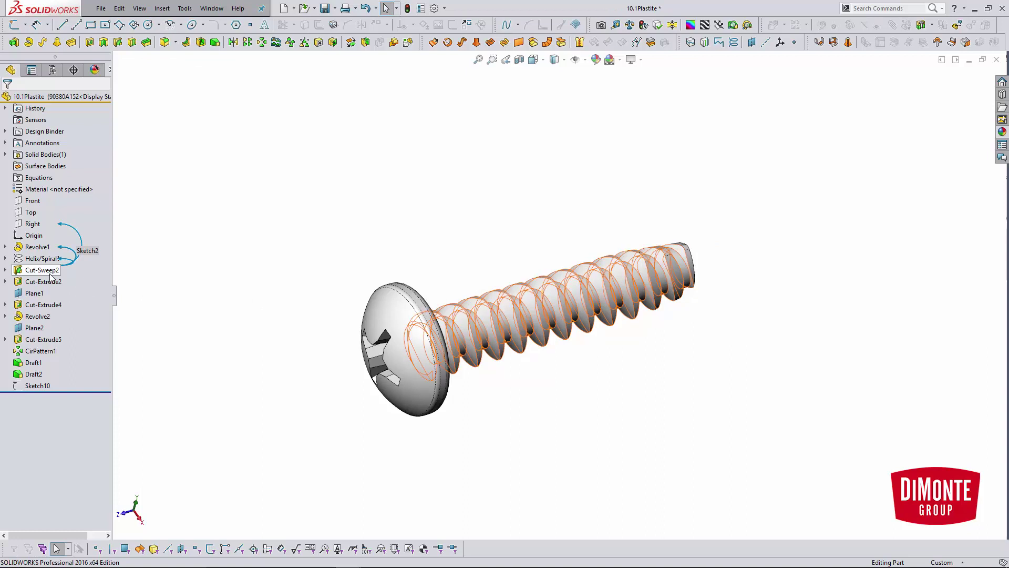
click(50, 272)
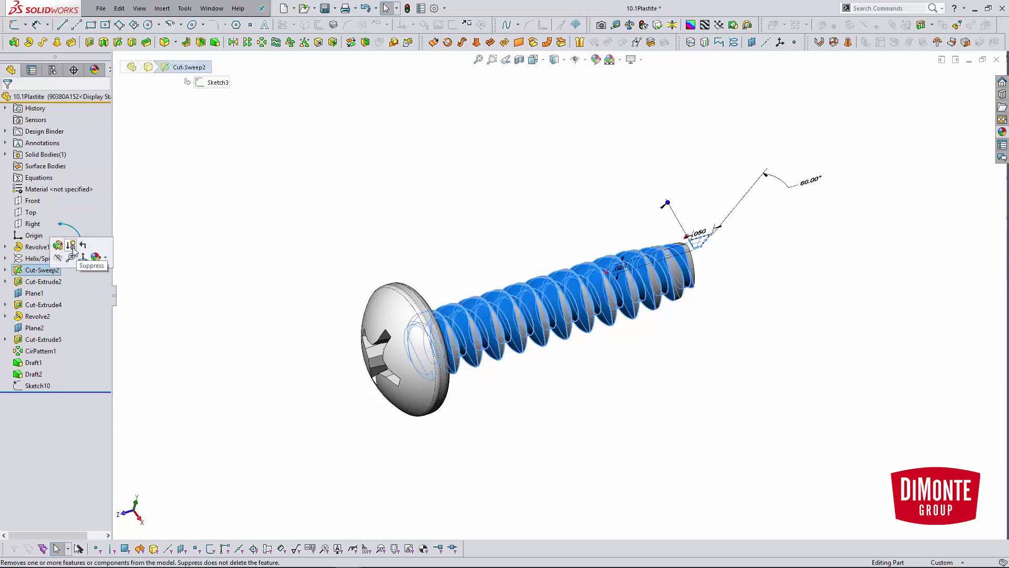
click(71, 247)
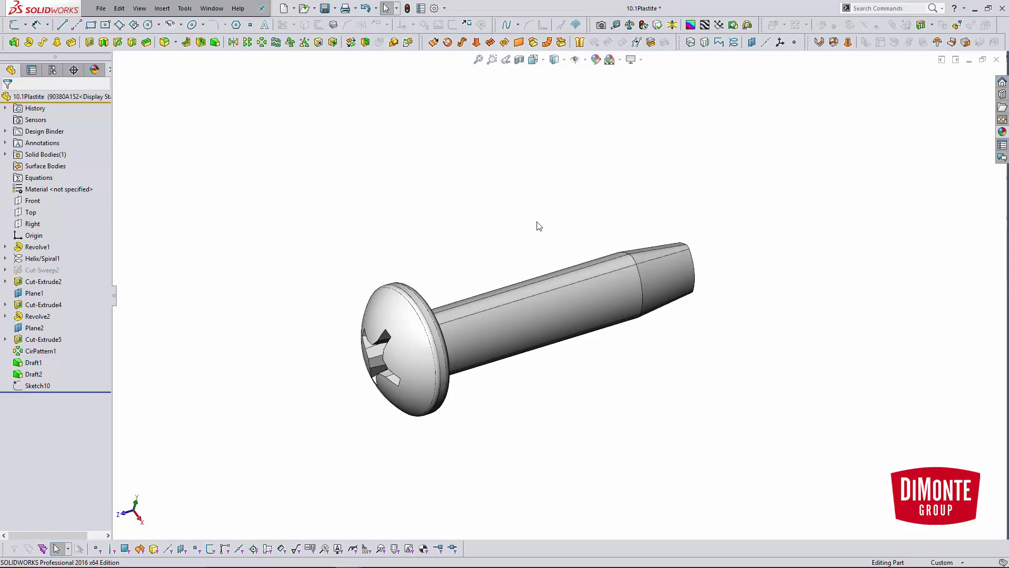
Orbit the screw to inspect its smooth, unthreaded shank
middle_drag(541, 259, 620, 308)
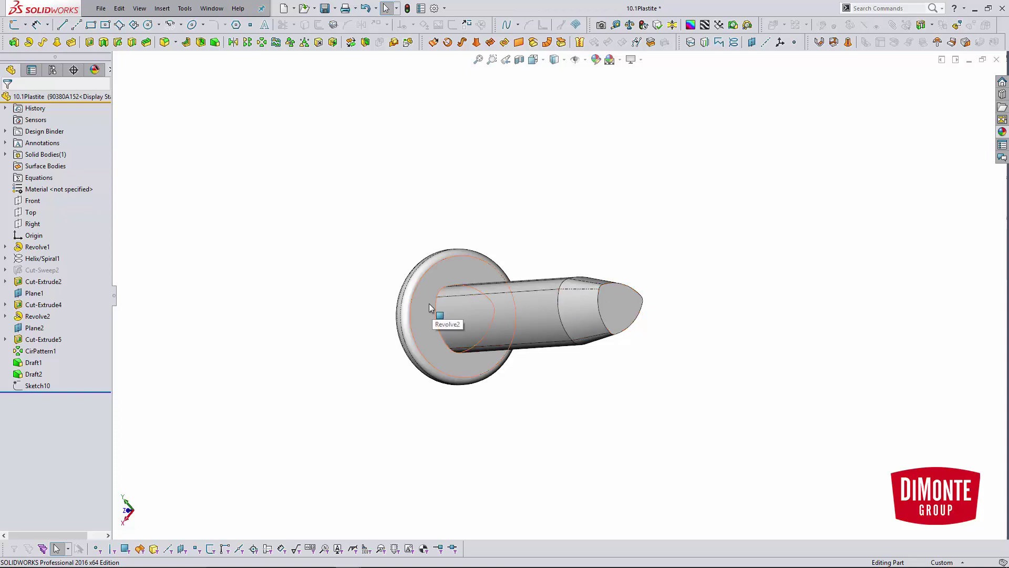
middle_drag(372, 288, 493, 280)
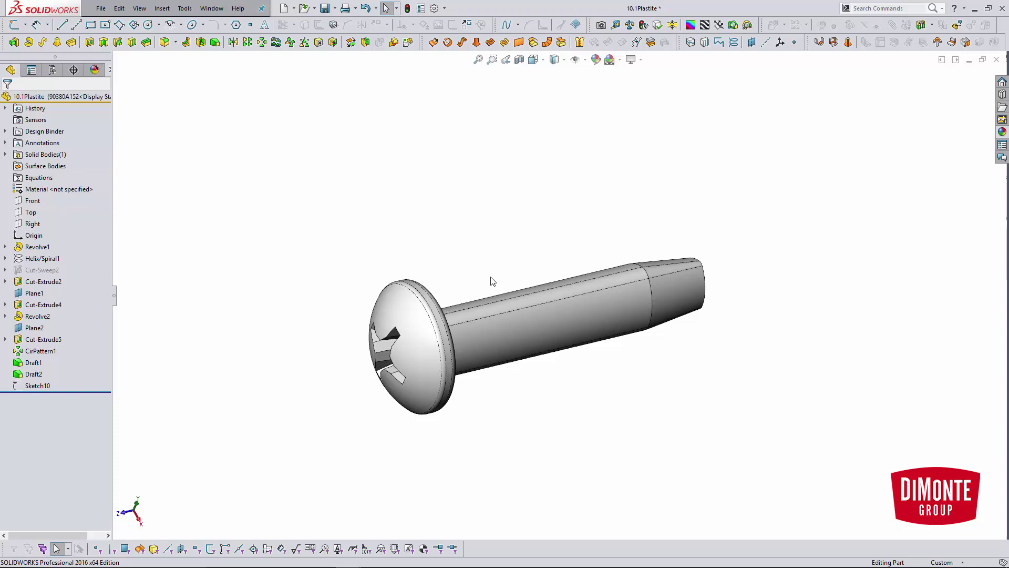
middle_drag(491, 277, 496, 284)
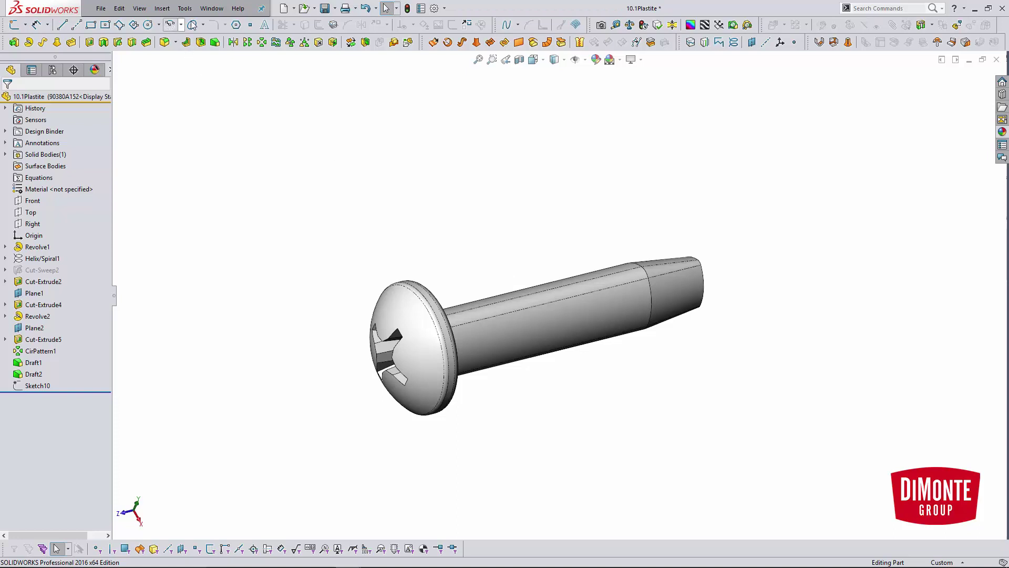
click(212, 9)
Switch to 10.2_Insert and expand its Design Binder to reveal Design Journal.doc
click(231, 156)
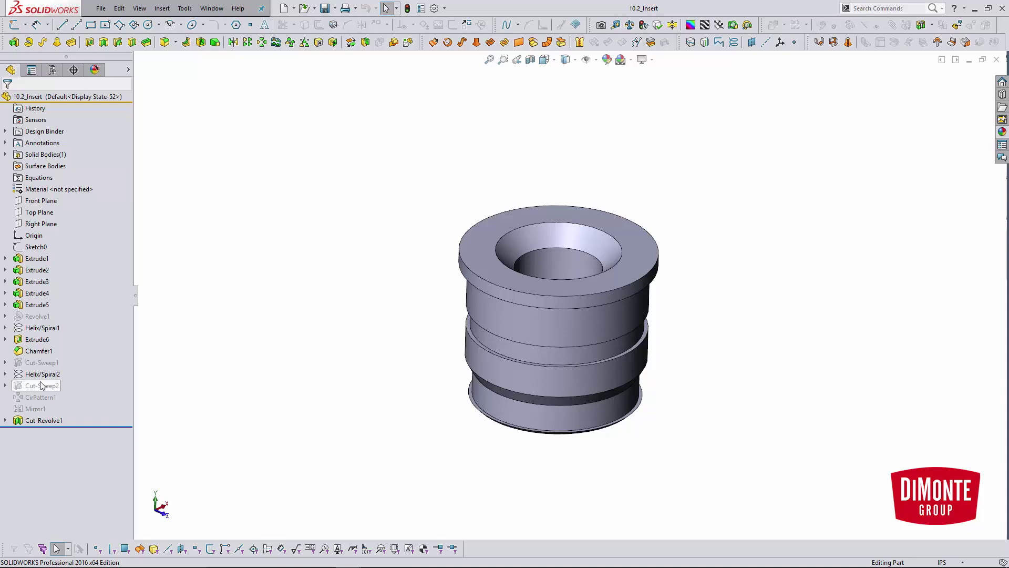
mouse_move(48, 388)
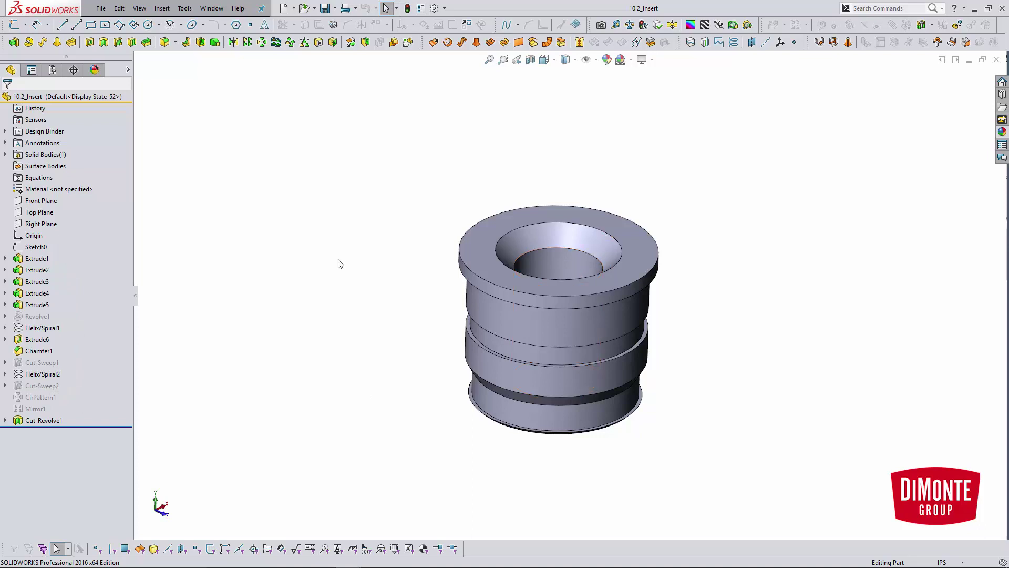
middle_drag(338, 265, 331, 259)
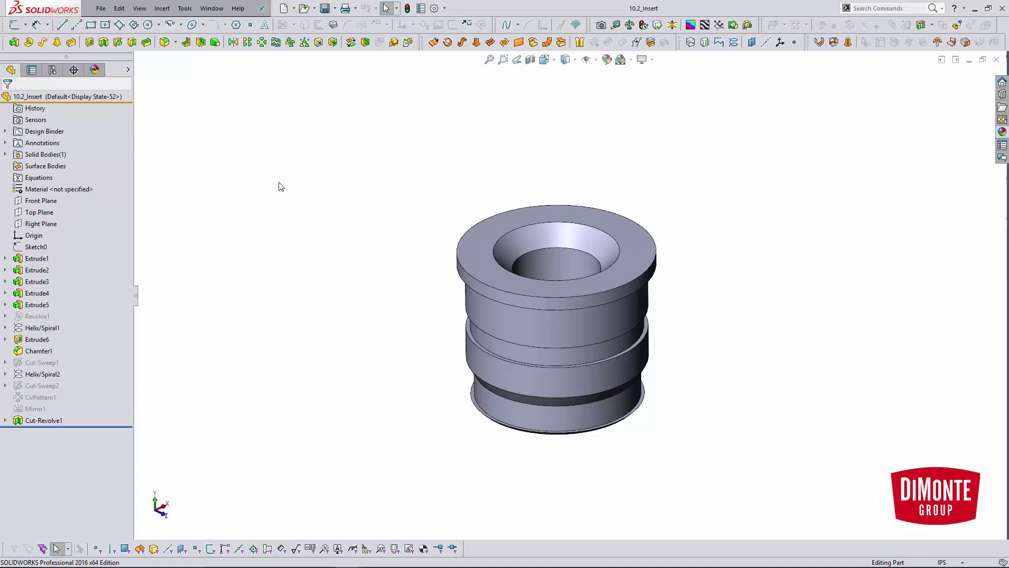
click(5, 132)
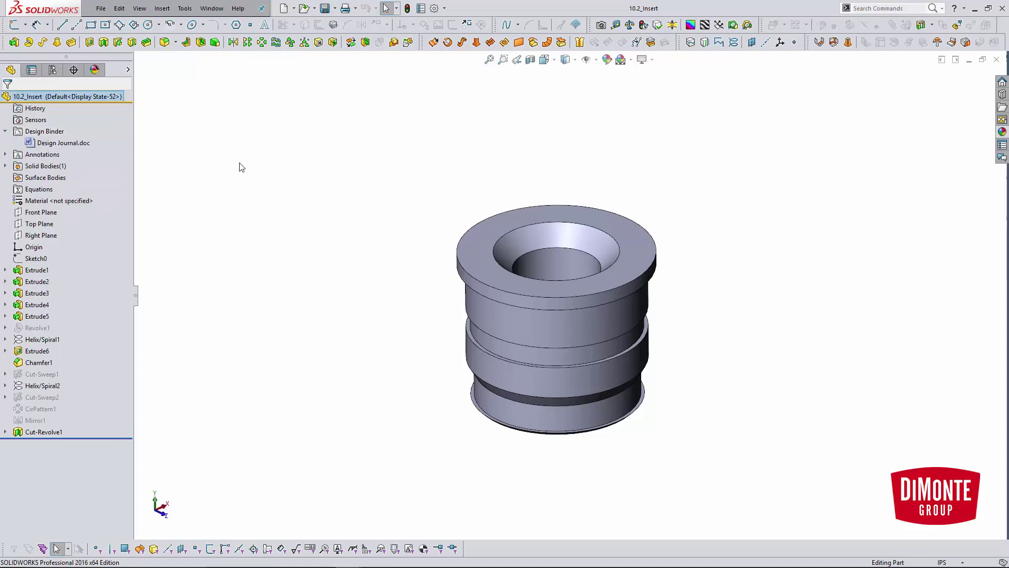
right_click(70, 144)
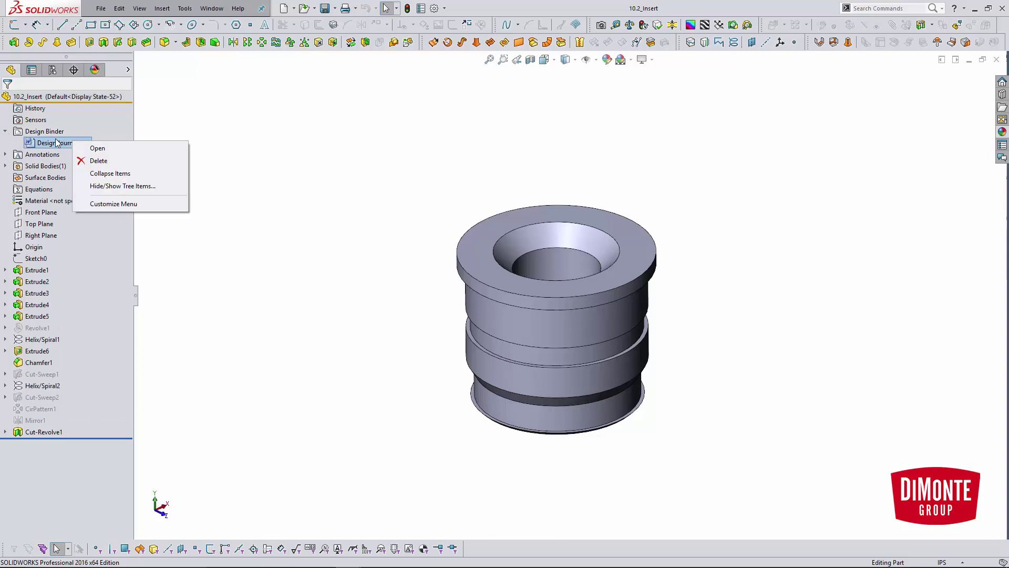
click(322, 147)
click(444, 9)
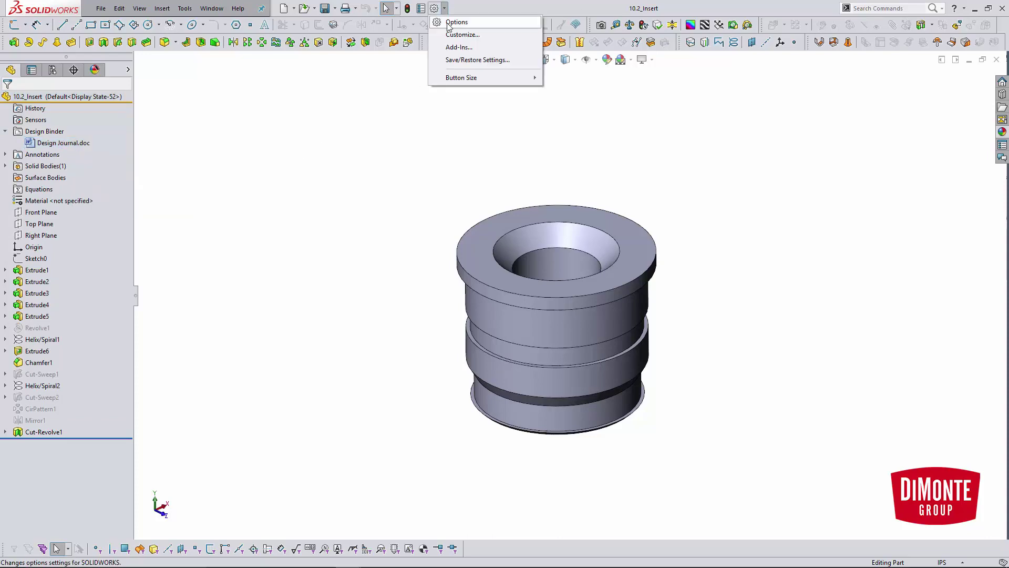
click(453, 22)
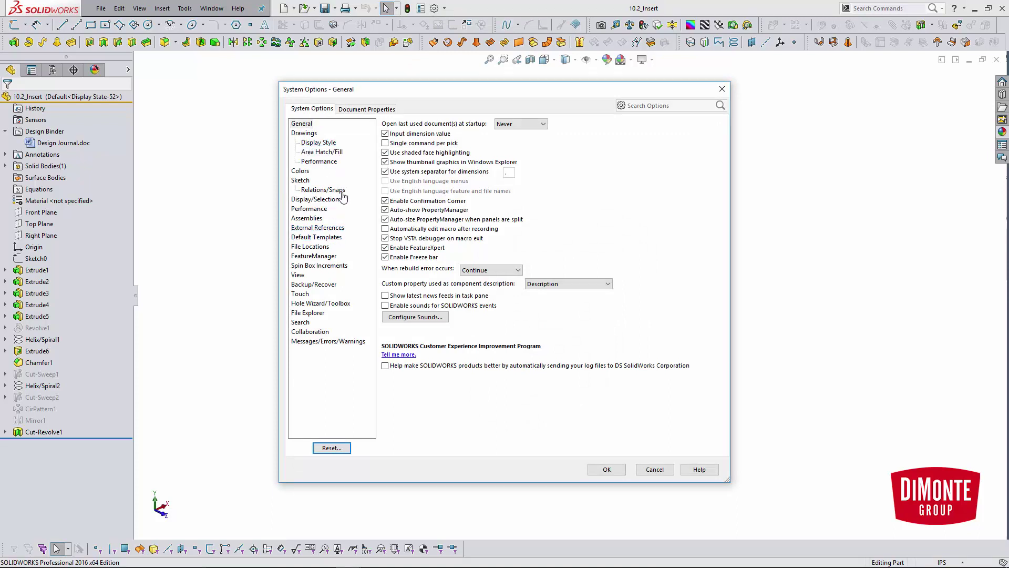
click(330, 256)
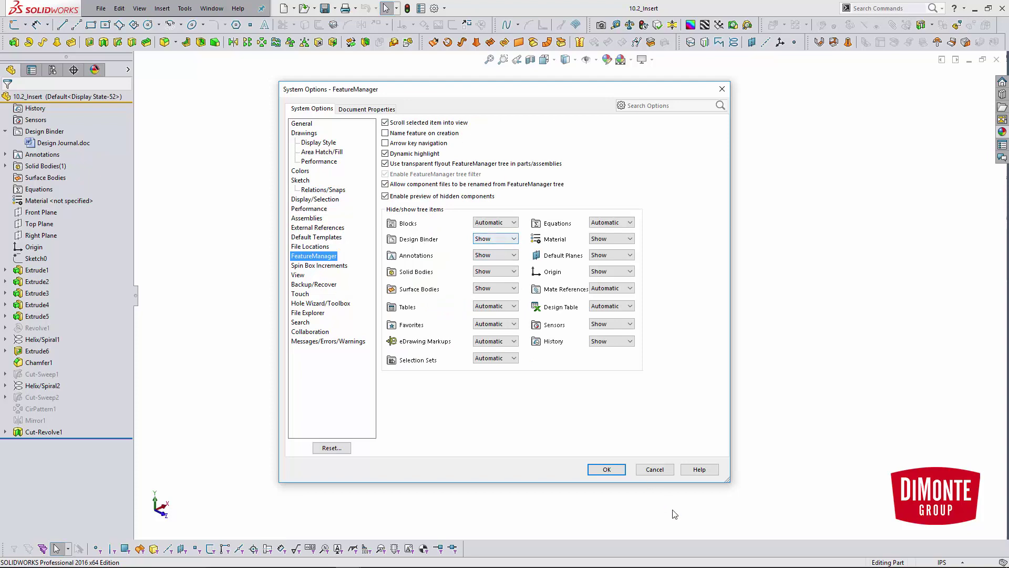
click(665, 470)
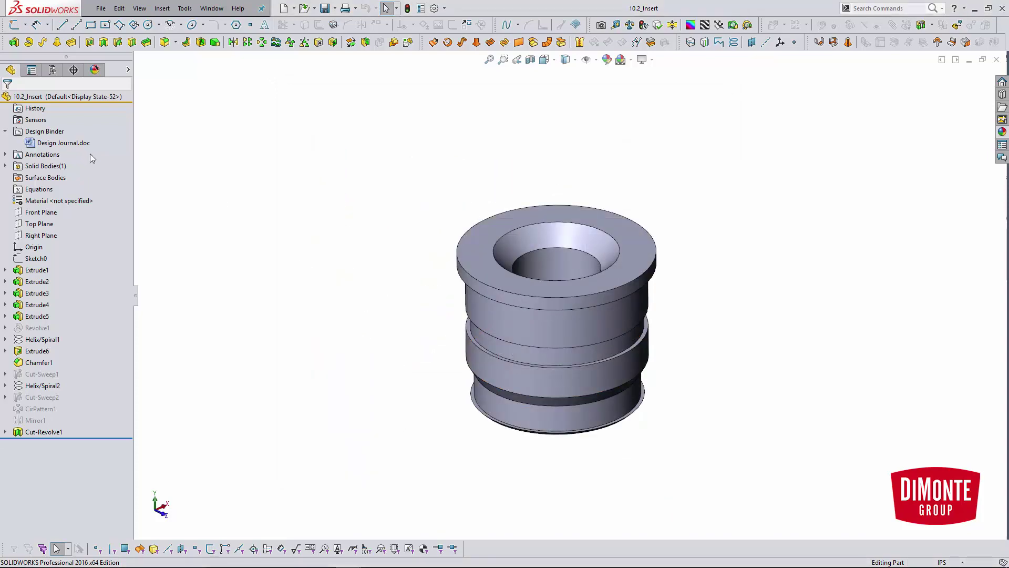
click(62, 146)
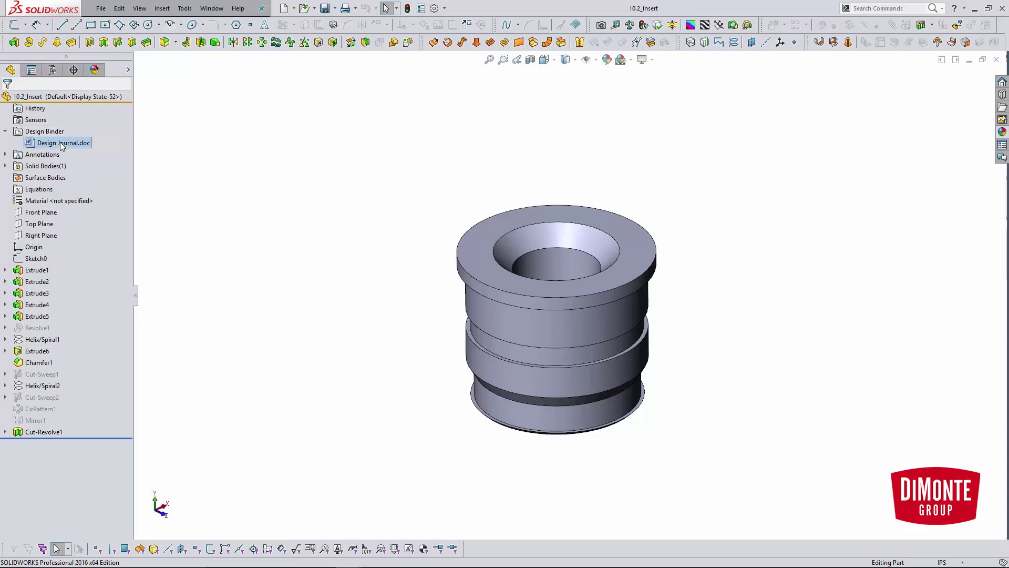
Open Design Journal.doc in Word and place the cursor below the strength table
double_click(62, 146)
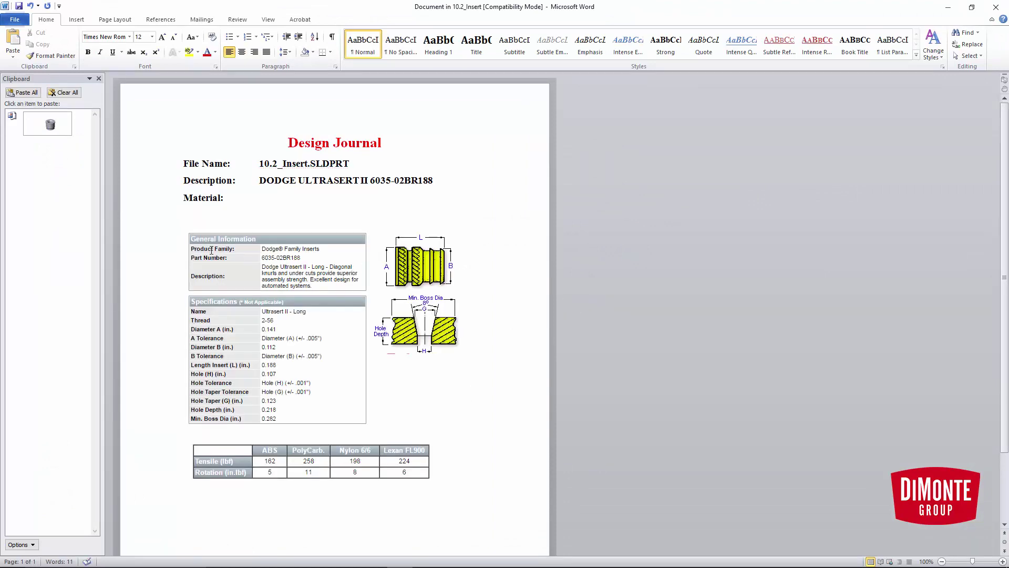
double_click(464, 485)
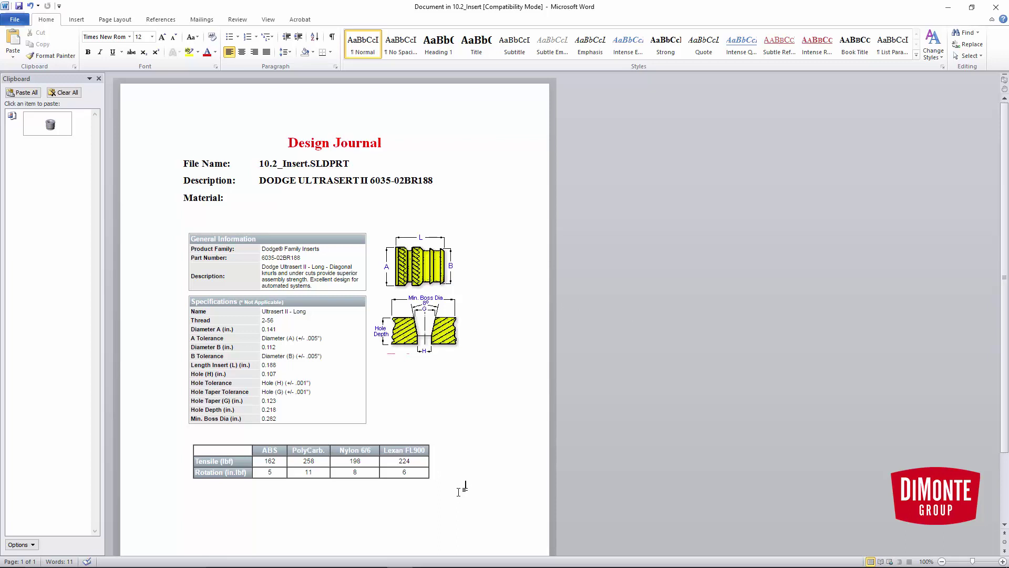